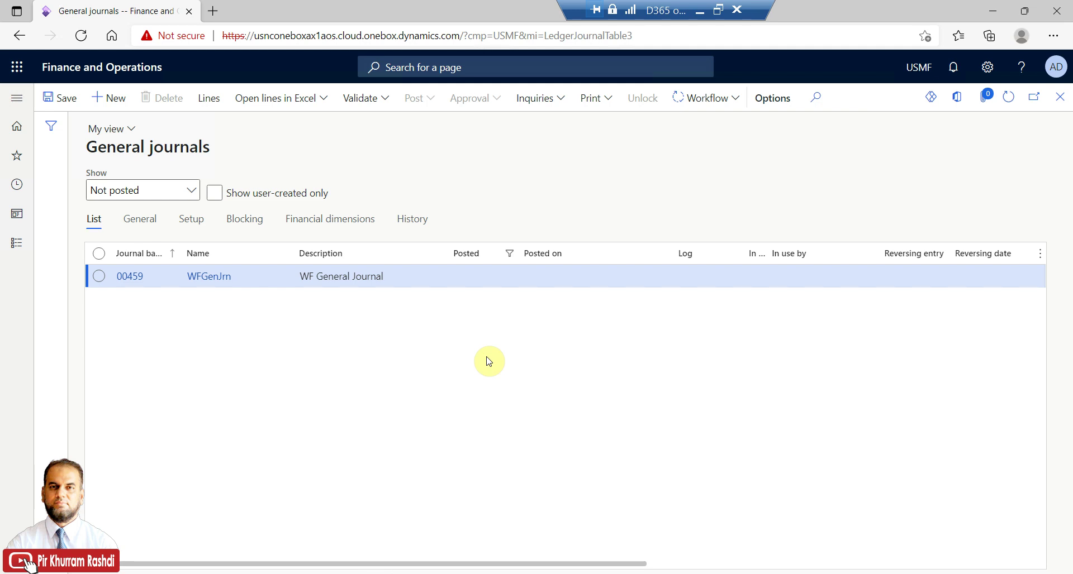
Copy journal batch number 00628 from the Notepad notes
{"action": "left_click", "coordinate": [419, 571]}
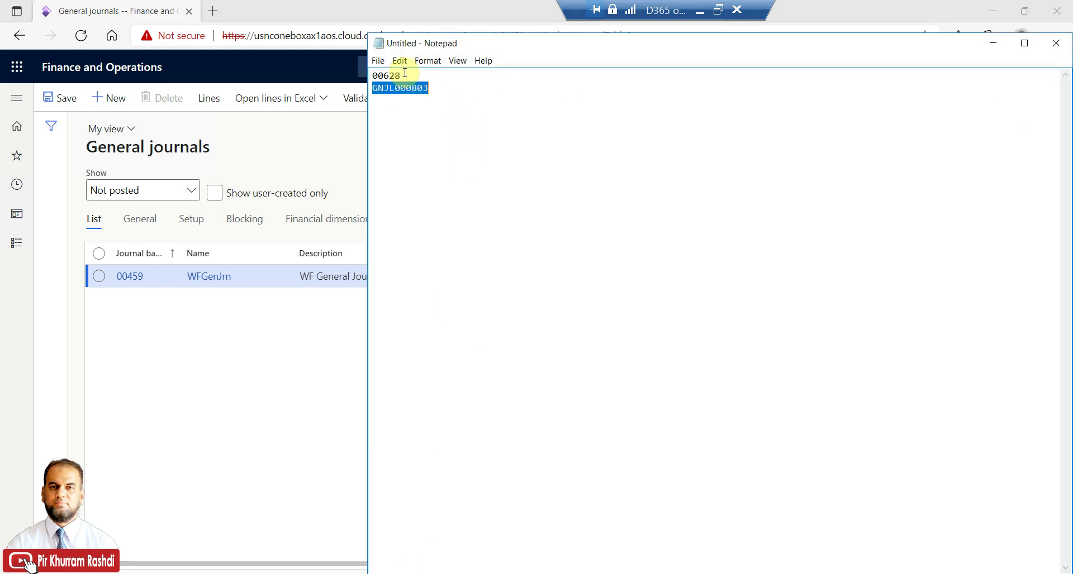
{"action": "left_click_drag", "start_coordinate": [405, 73], "coordinate": [371, 75]}
{"action": "right_click", "coordinate": [387, 77]}
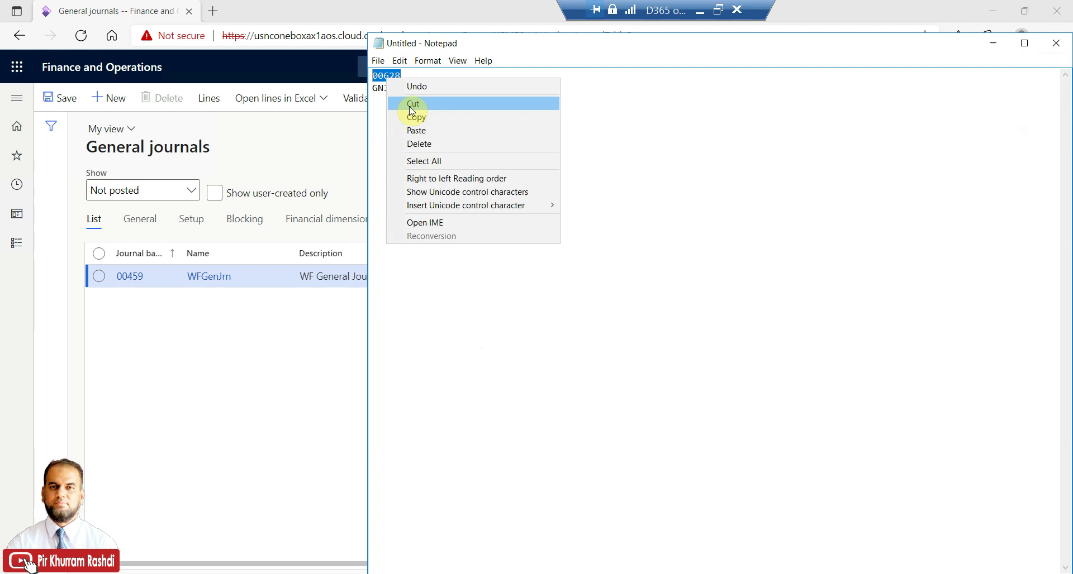
{"action": "left_click", "coordinate": [411, 112]}
Show posted journals and filter Journal batch number to contain 00628
{"action": "left_click", "coordinate": [267, 385]}
{"action": "left_click", "coordinate": [194, 193]}
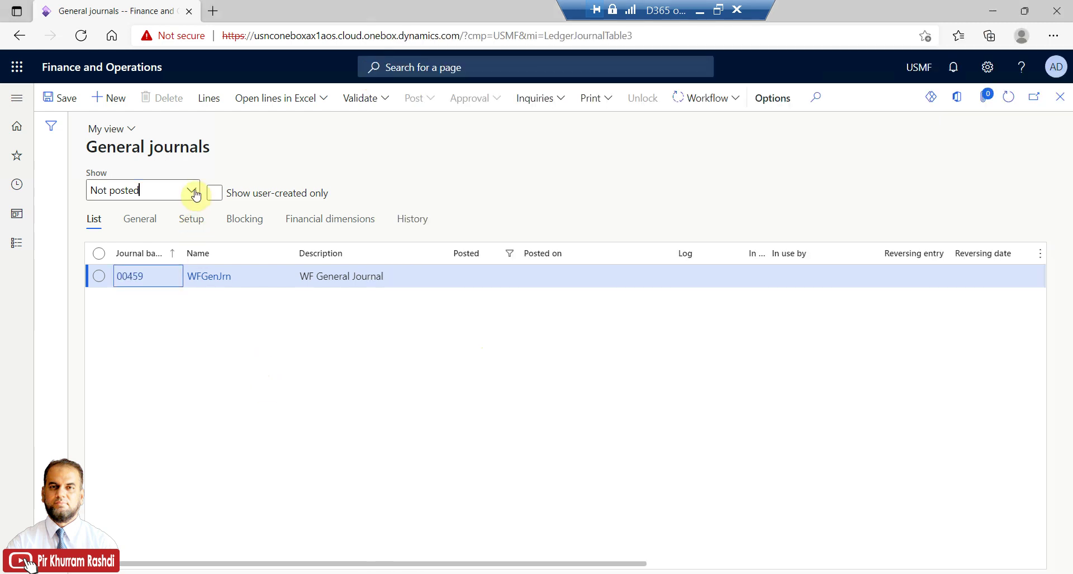
{"action": "left_click", "coordinate": [148, 249]}
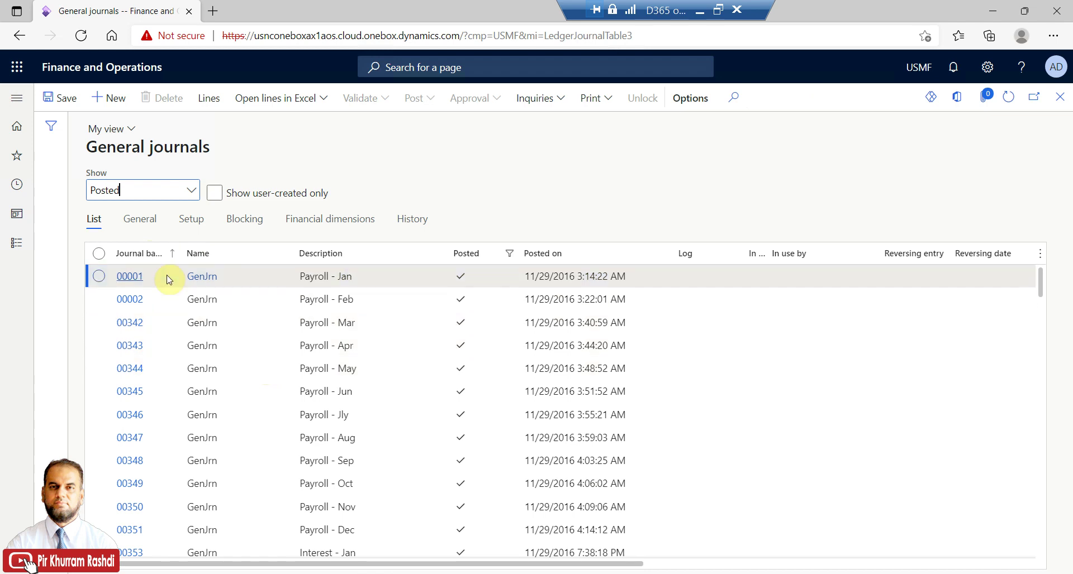
{"action": "left_click", "coordinate": [176, 254]}
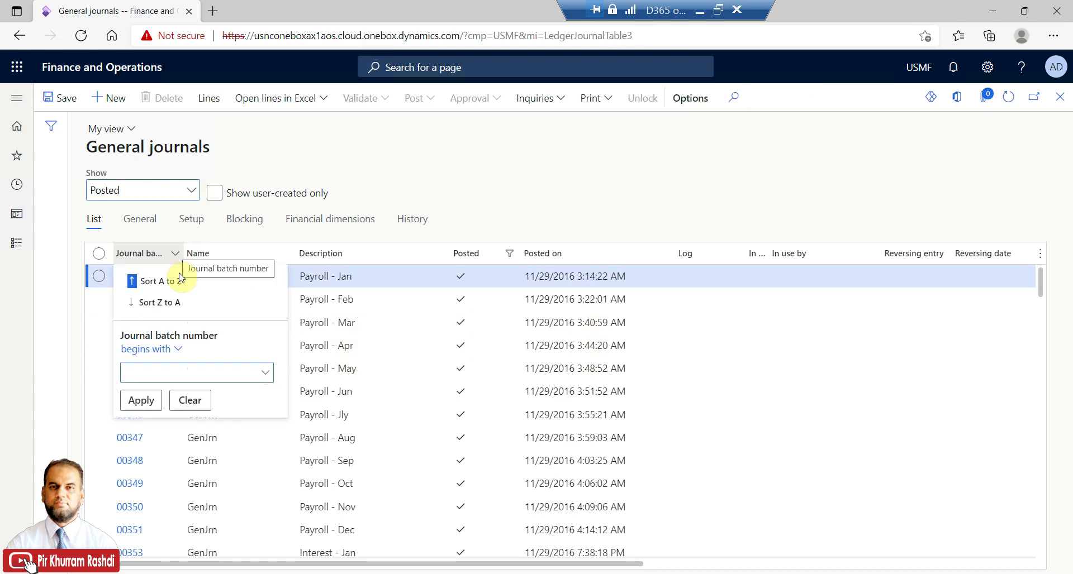
{"action": "left_click", "coordinate": [177, 350]}
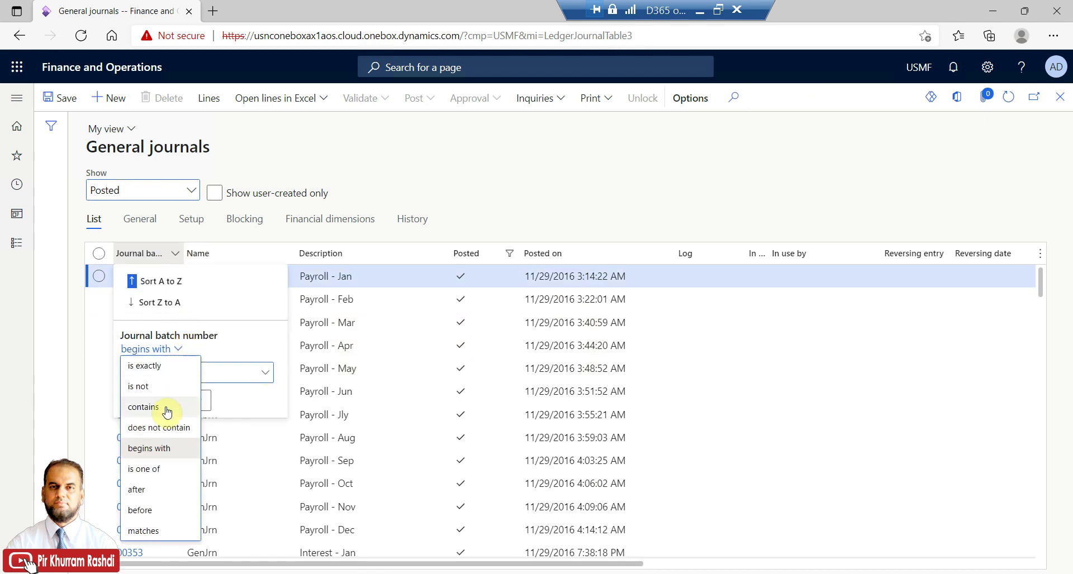
{"action": "left_click", "coordinate": [147, 407]}
{"action": "type", "text": "00628"}
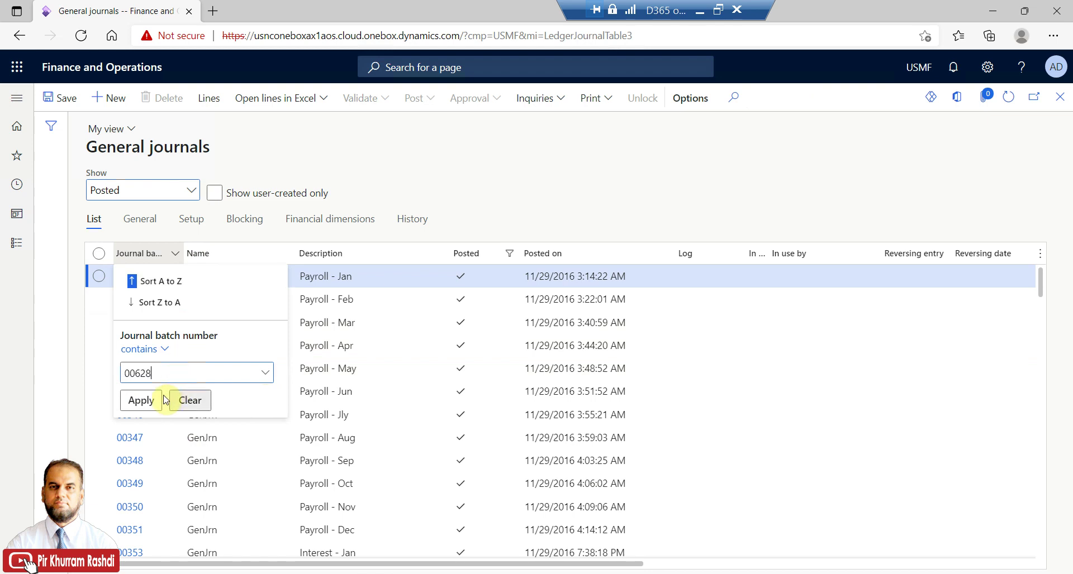
{"action": "left_click", "coordinate": [142, 400]}
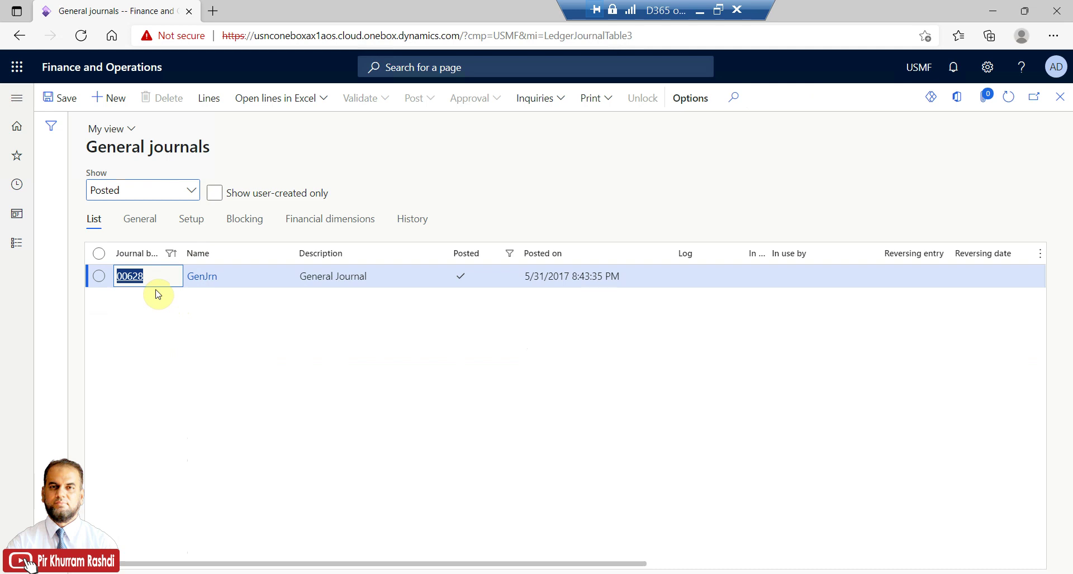
Open journal 00628's lines and review voucher GNJL000803's 831,000.00 debit and credit entries
{"action": "left_click", "coordinate": [212, 101]}
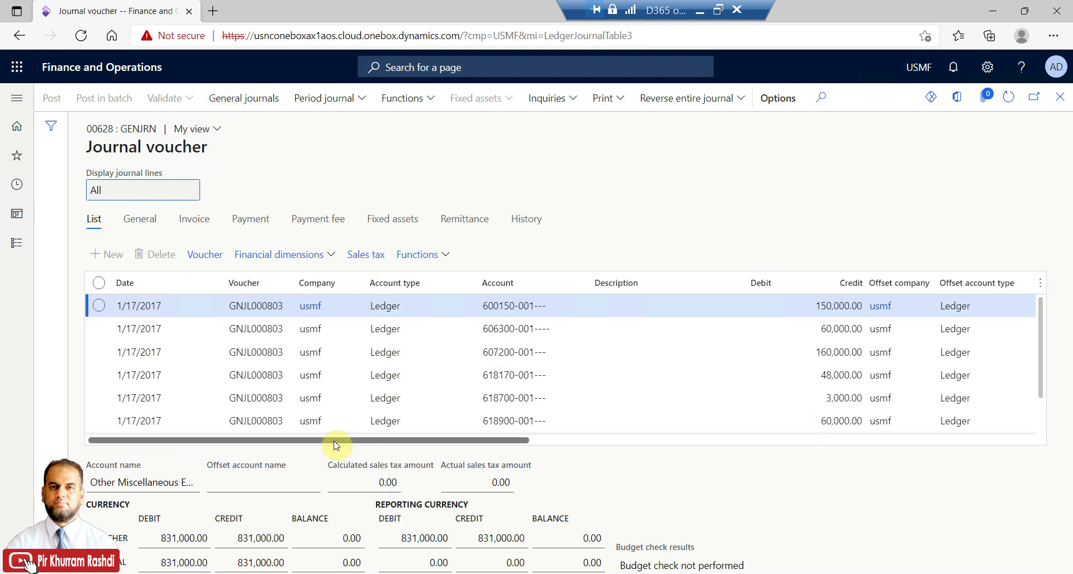
{"action": "left_click_drag", "start_coordinate": [335, 445], "coordinate": [454, 446]}
{"action": "scroll", "coordinate": [449, 391], "scroll_direction": "down", "scroll_amount": 2}
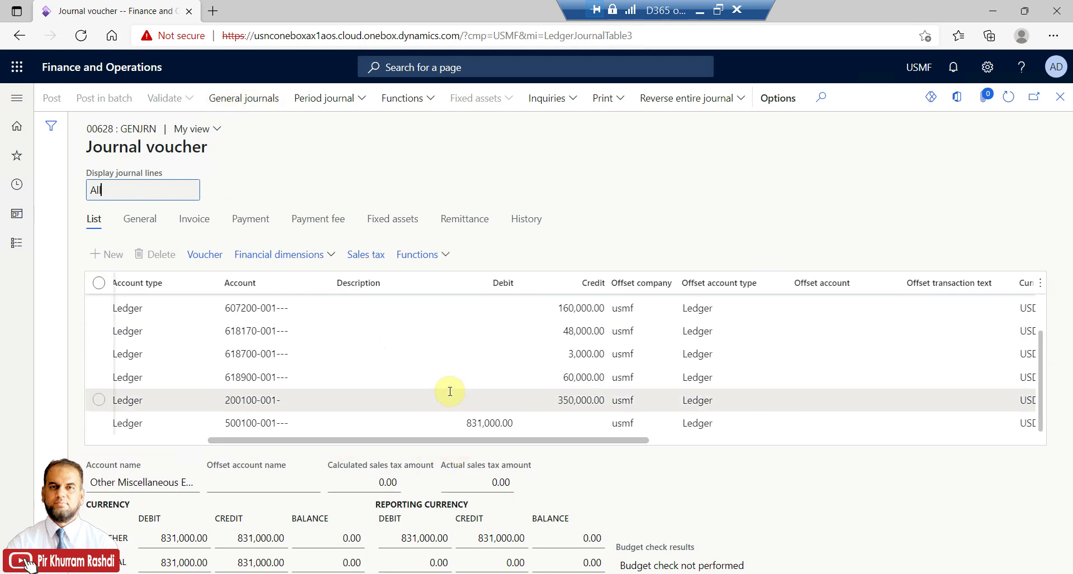
{"action": "left_click_drag", "start_coordinate": [433, 447], "coordinate": [293, 441]}
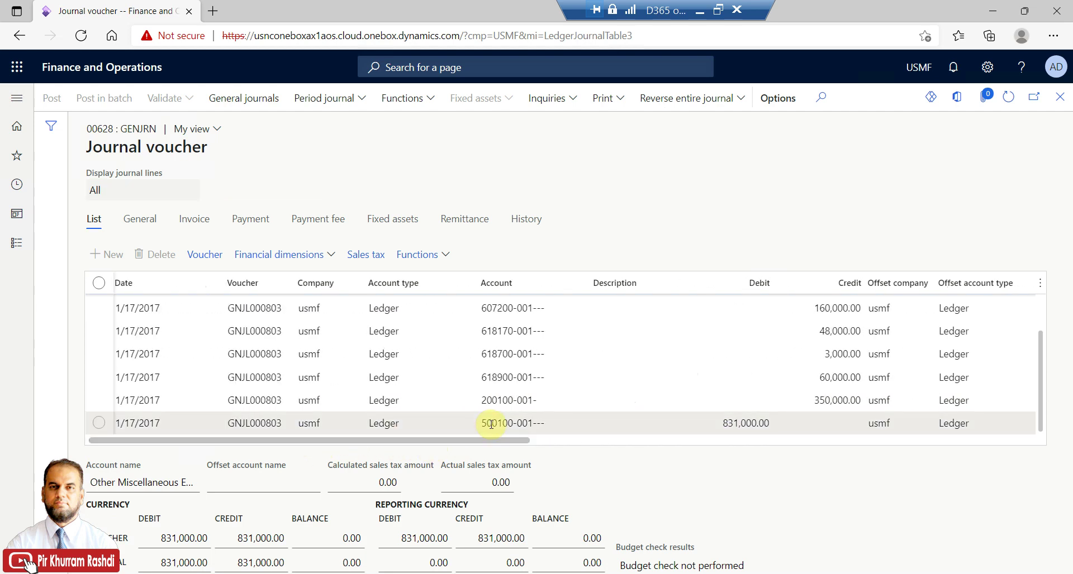
{"action": "left_click_drag", "start_coordinate": [477, 440], "coordinate": [407, 442]}
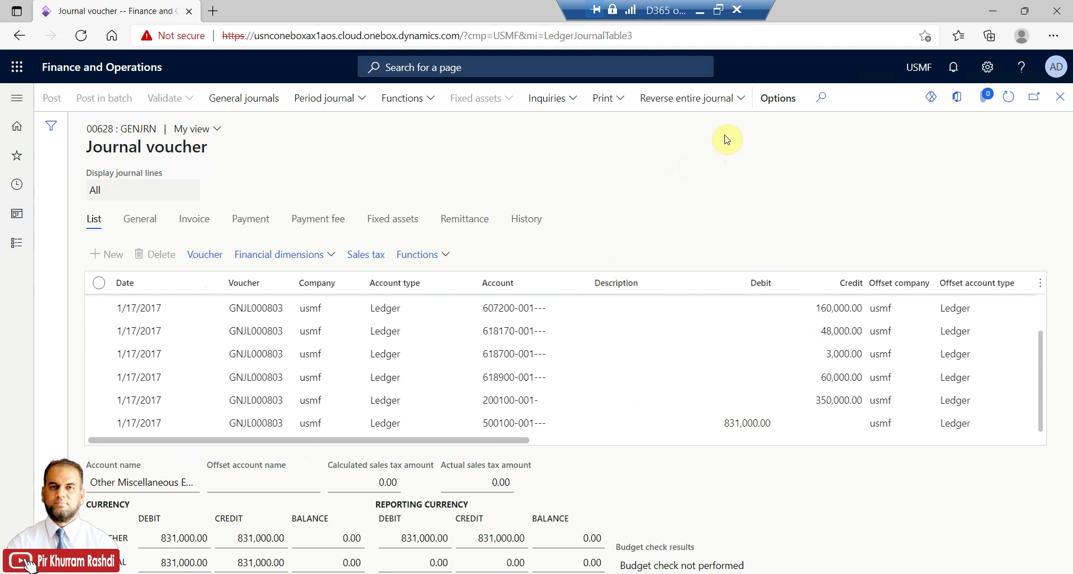
Reverse entire journal 00628 using existing dates, with reason 'Incorrect entry'
{"action": "left_click", "coordinate": [741, 102]}
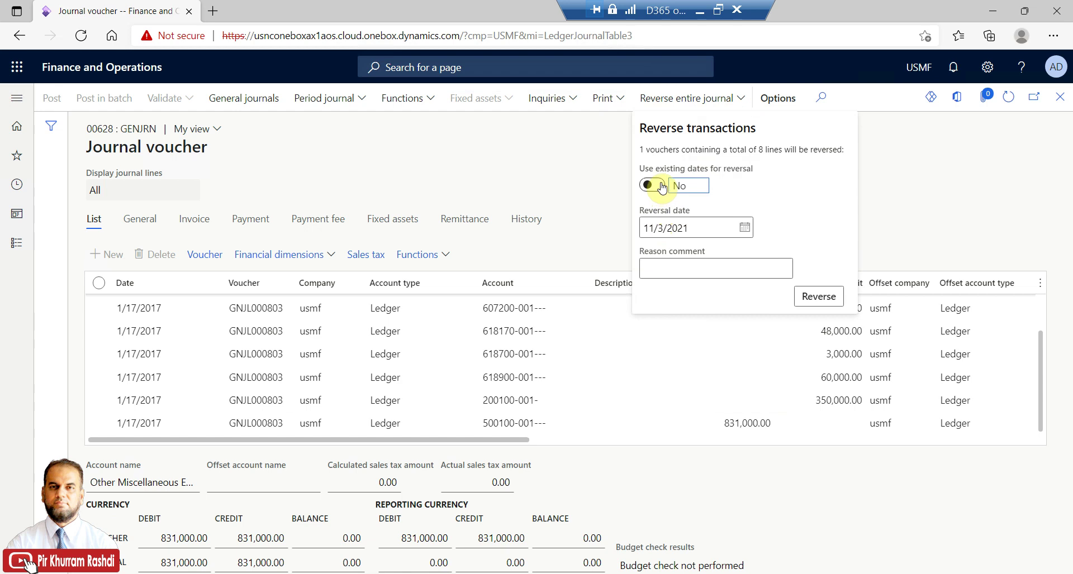
{"action": "left_click", "coordinate": [693, 229]}
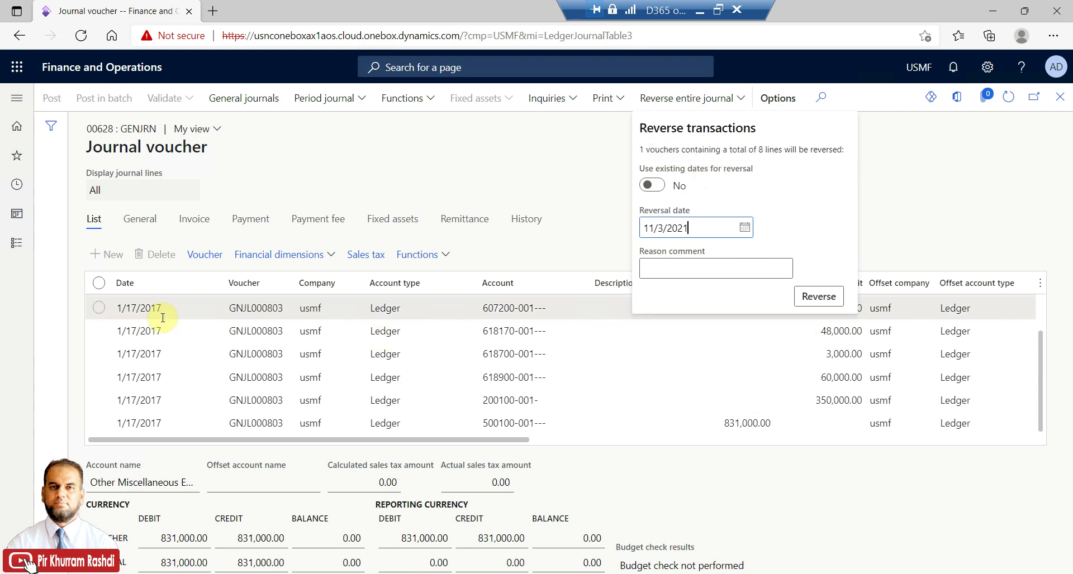
{"action": "left_click", "coordinate": [653, 185]}
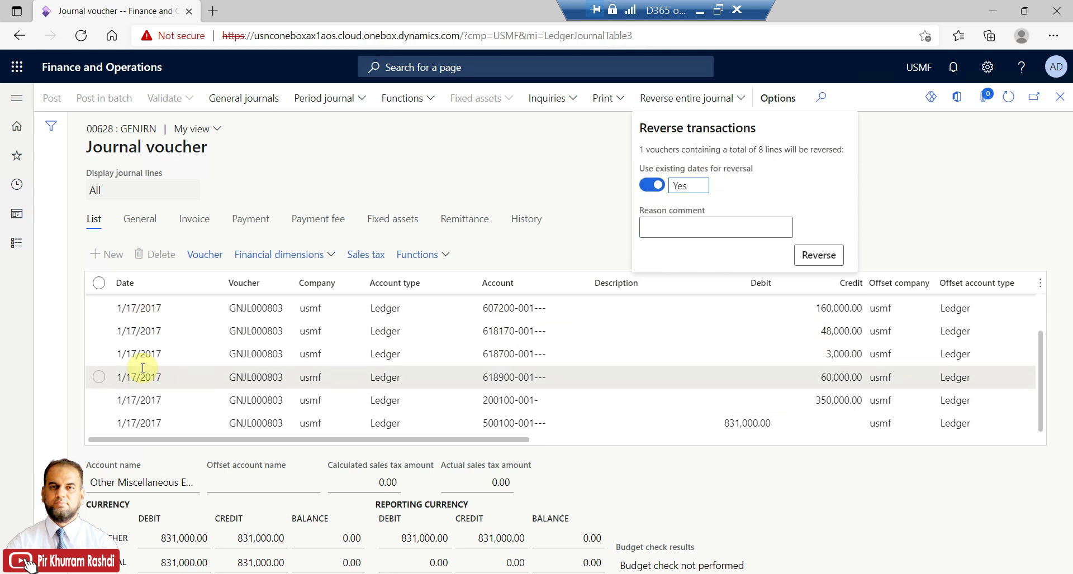
{"action": "left_click", "coordinate": [725, 220]}
{"action": "type", "text": "Incorrec"}
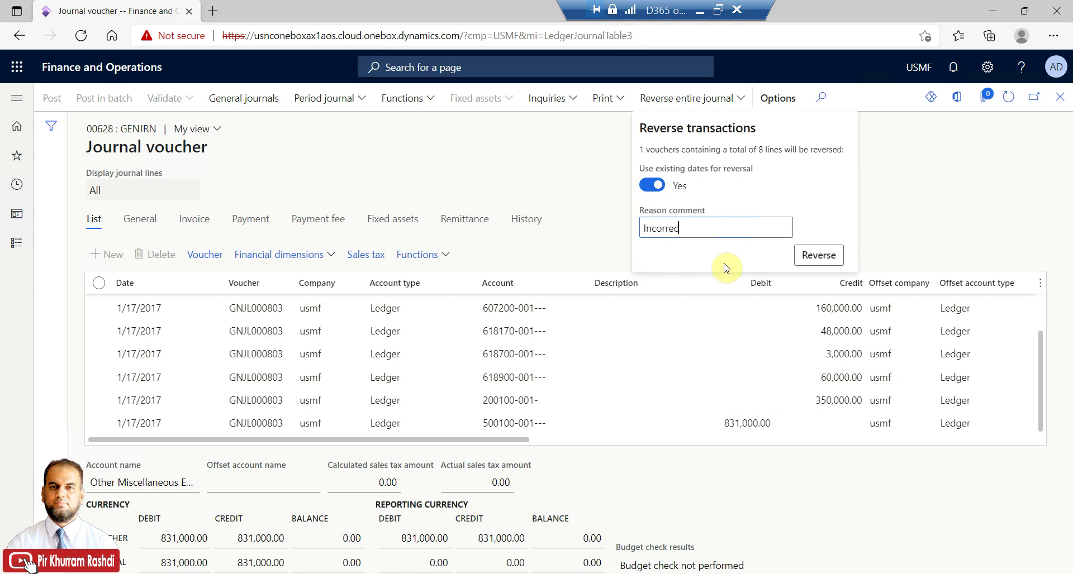
{"action": "type", "text": "t entry"}
{"action": "left_click", "coordinate": [805, 255]}
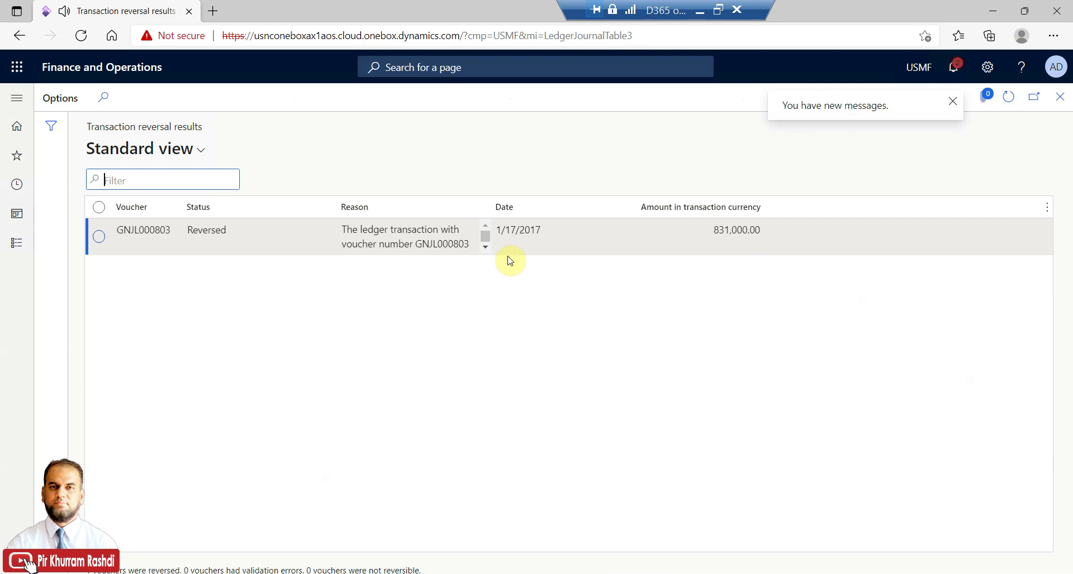
Copy voucher number GNJL000803 from the reversal reason message
{"action": "left_click", "coordinate": [484, 236]}
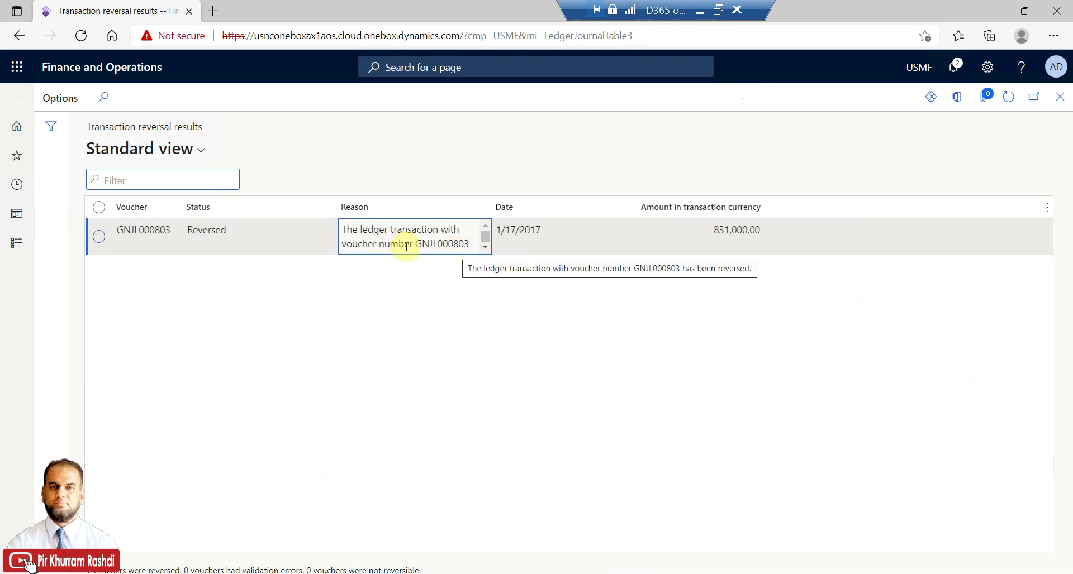
{"action": "left_click", "coordinate": [485, 248]}
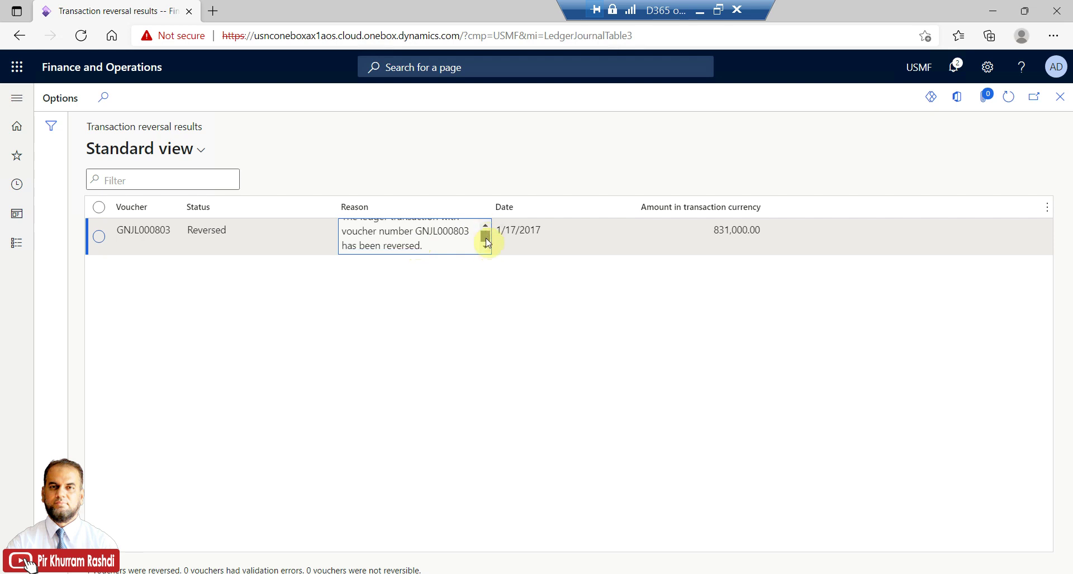
{"action": "left_click_drag", "start_coordinate": [472, 231], "coordinate": [423, 241]}
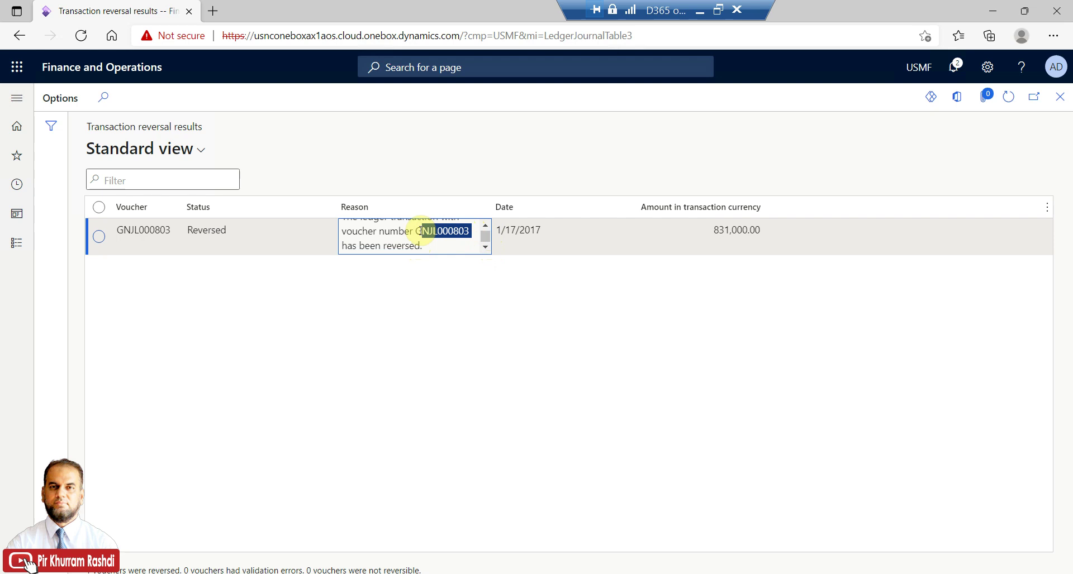
{"action": "left_click", "coordinate": [421, 243]}
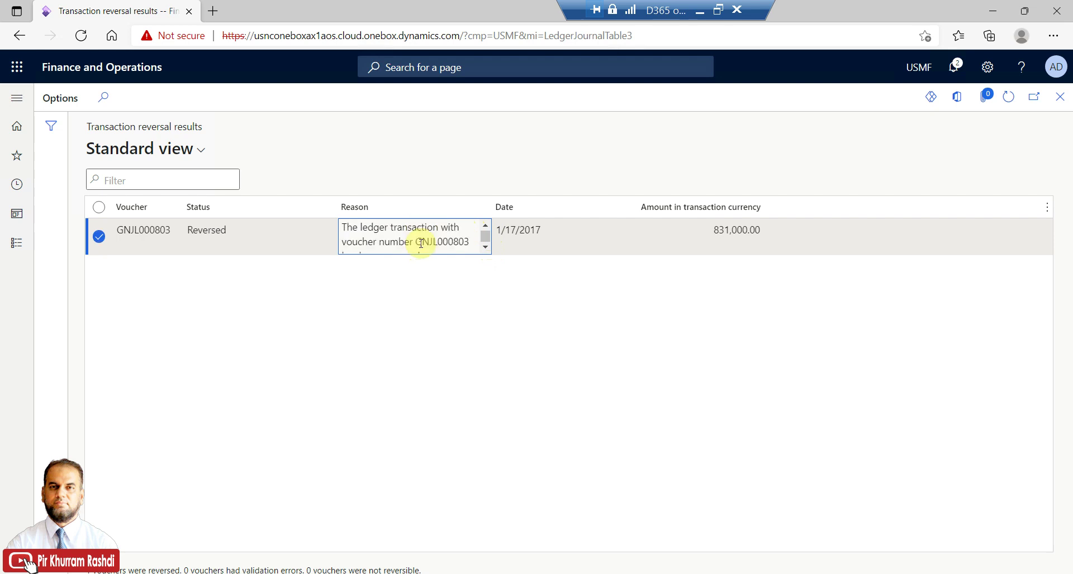
{"action": "left_click_drag", "start_coordinate": [419, 242], "coordinate": [468, 242]}
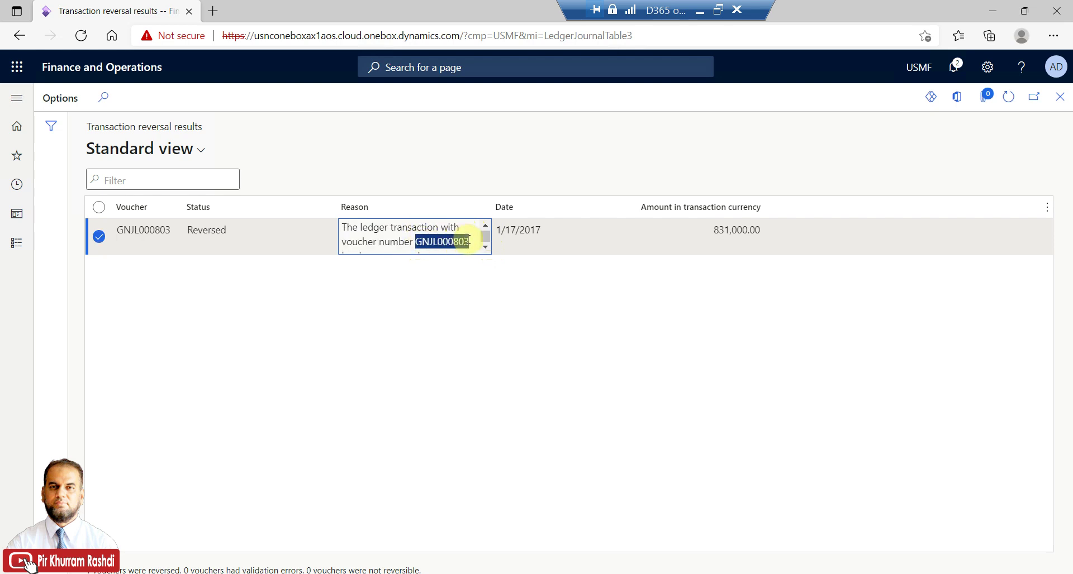
{"action": "right_click", "coordinate": [467, 242]}
{"action": "left_click", "coordinate": [486, 251]}
Paste GNJL000803 on a new line in the Notepad notes
{"action": "left_click", "coordinate": [447, 573]}
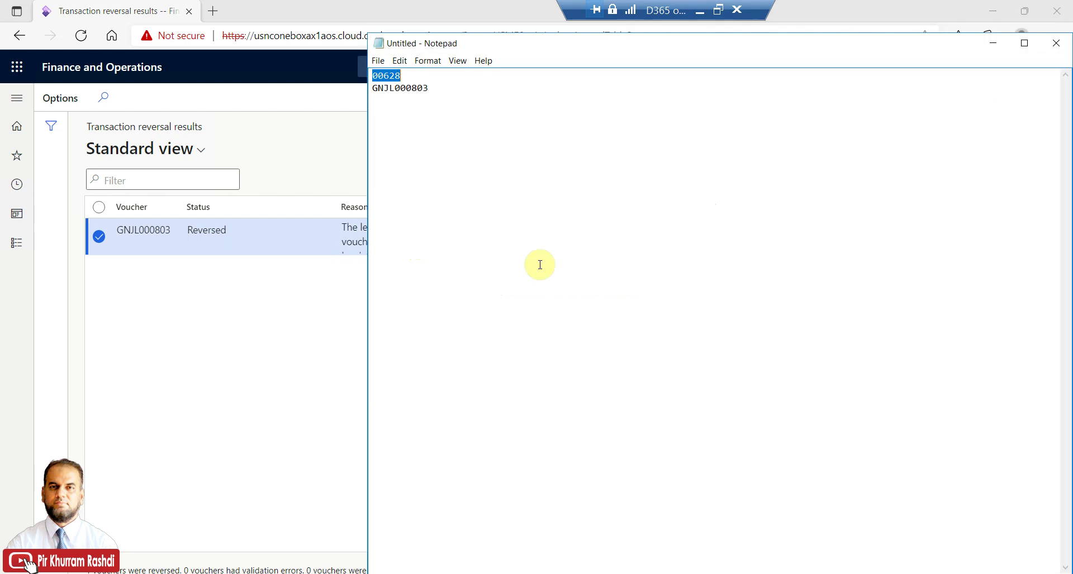
{"action": "left_click", "coordinate": [531, 106]}
{"action": "key", "text": "Return"}
{"action": "key", "text": "Return"}
{"action": "key", "text": "ctrl+v"}
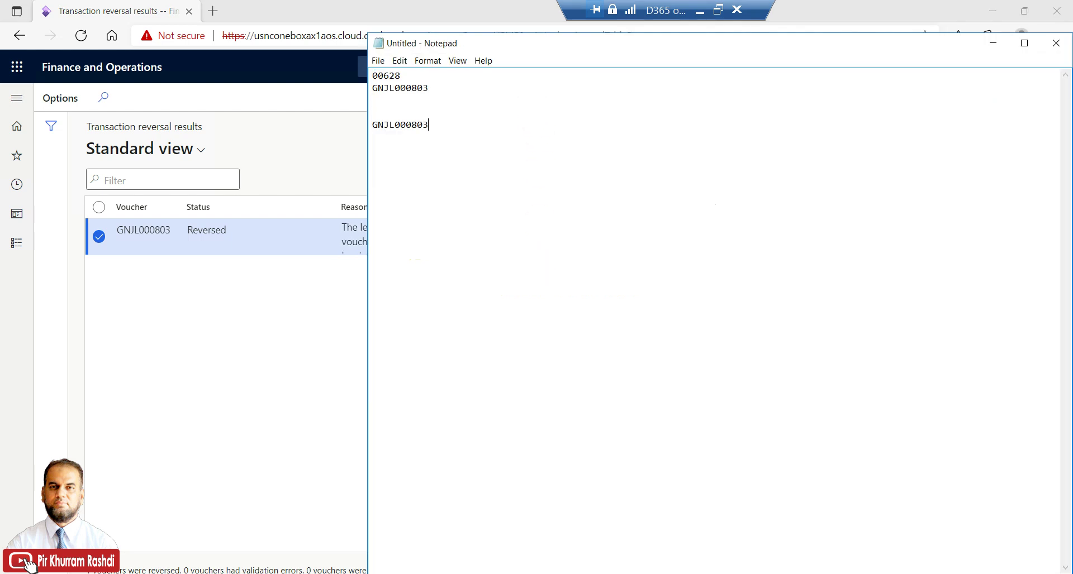
Return to voucher GNJL000803's transactions and reveal the extra '...' actions
{"action": "left_click", "coordinate": [220, 361]}
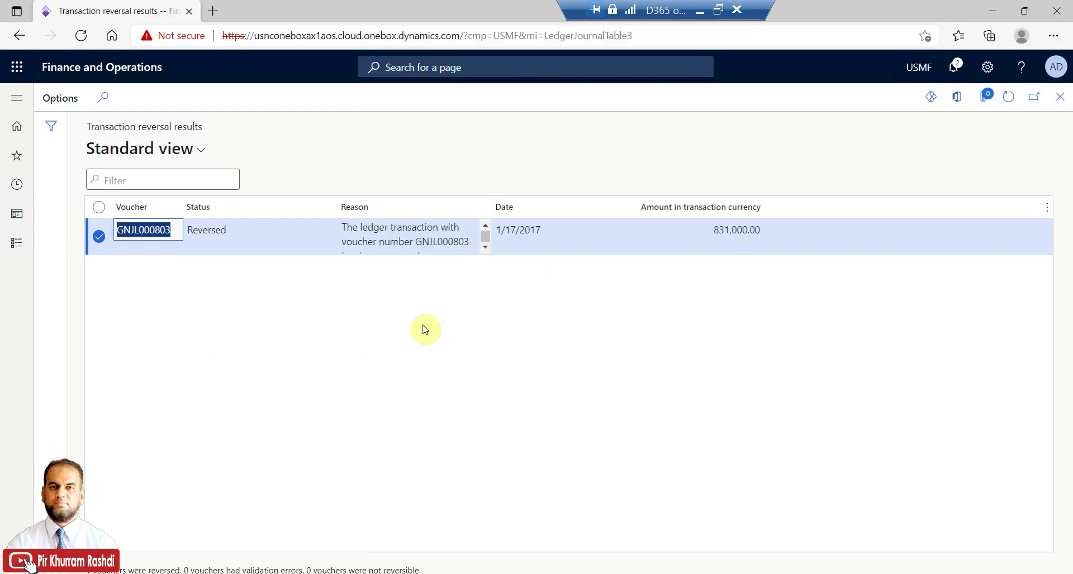
{"action": "left_click", "coordinate": [1060, 97]}
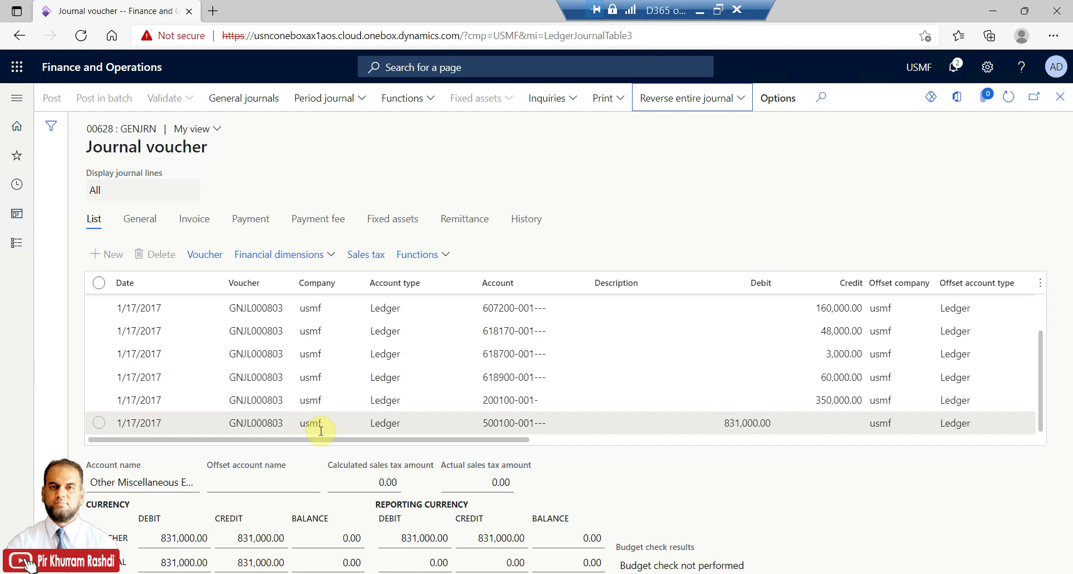
{"action": "left_click_drag", "start_coordinate": [317, 443], "coordinate": [718, 455]}
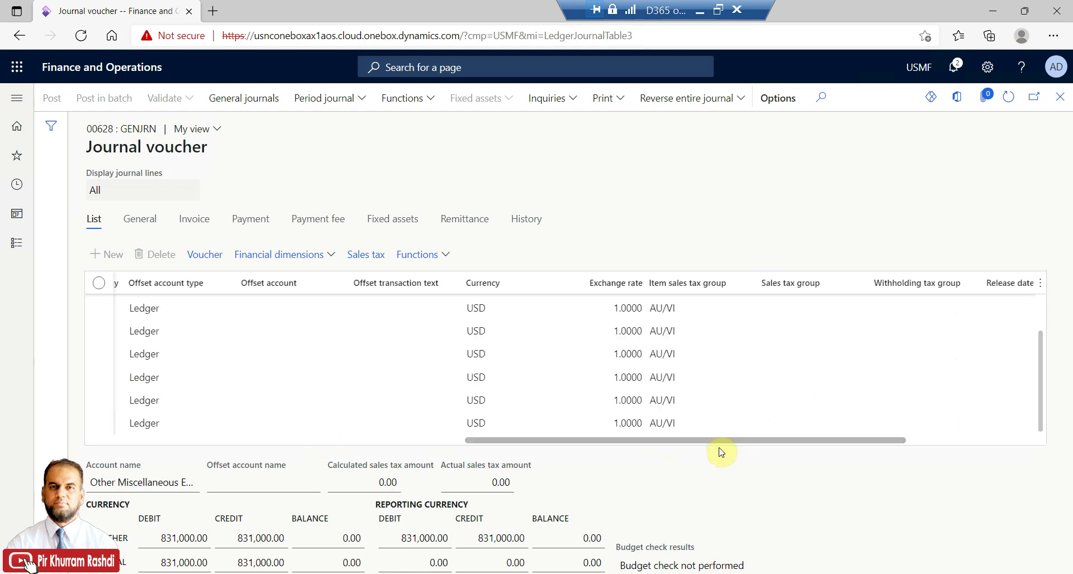
{"action": "left_click_drag", "start_coordinate": [438, 448], "coordinate": [313, 443]}
{"action": "left_click", "coordinate": [218, 256]}
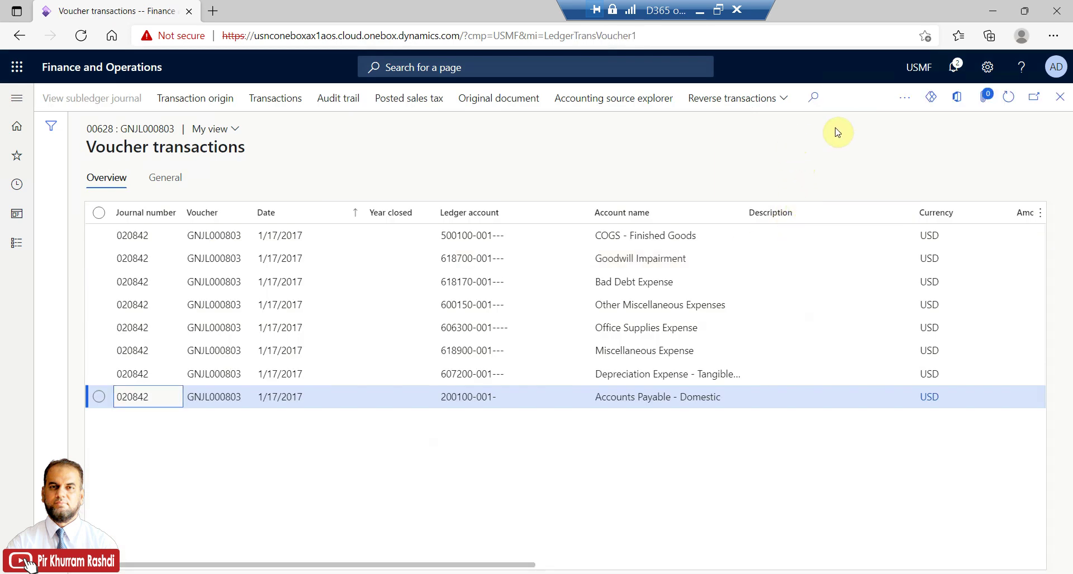
{"action": "left_click", "coordinate": [904, 101]}
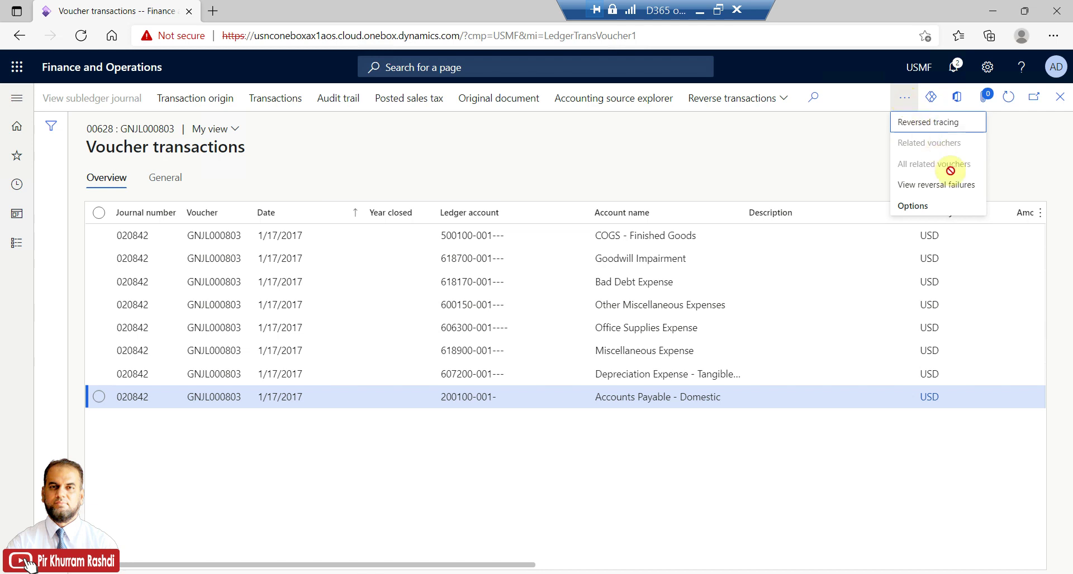
Open reversed tracing for voucher GNJL000803
{"action": "left_click", "coordinate": [959, 128]}
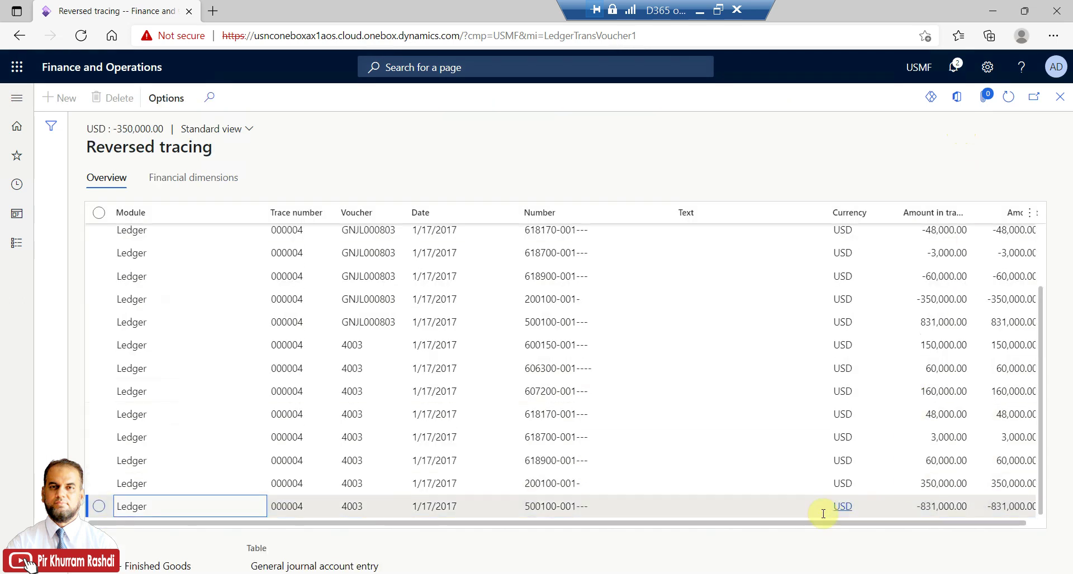
{"action": "mouse_move", "coordinate": [756, 527]}
{"action": "left_mouse_down"}
{"action": "mouse_move", "coordinate": [918, 525]}
{"action": "mouse_move", "coordinate": [729, 523]}
{"action": "mouse_move", "coordinate": [957, 524]}
{"action": "left_mouse_up"}
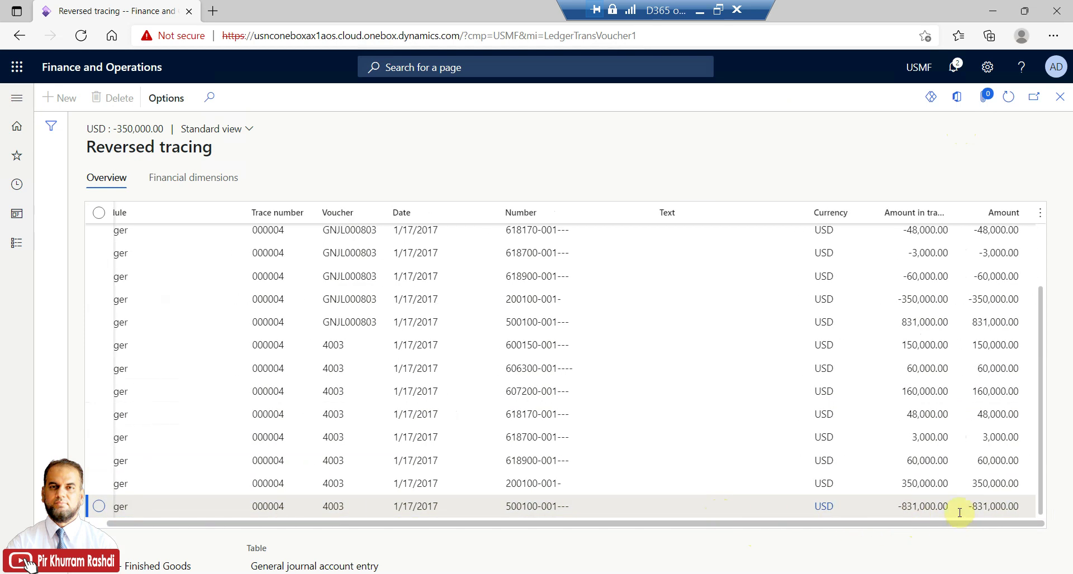
{"action": "scroll", "coordinate": [923, 435], "scroll_direction": "up", "scroll_amount": 2}
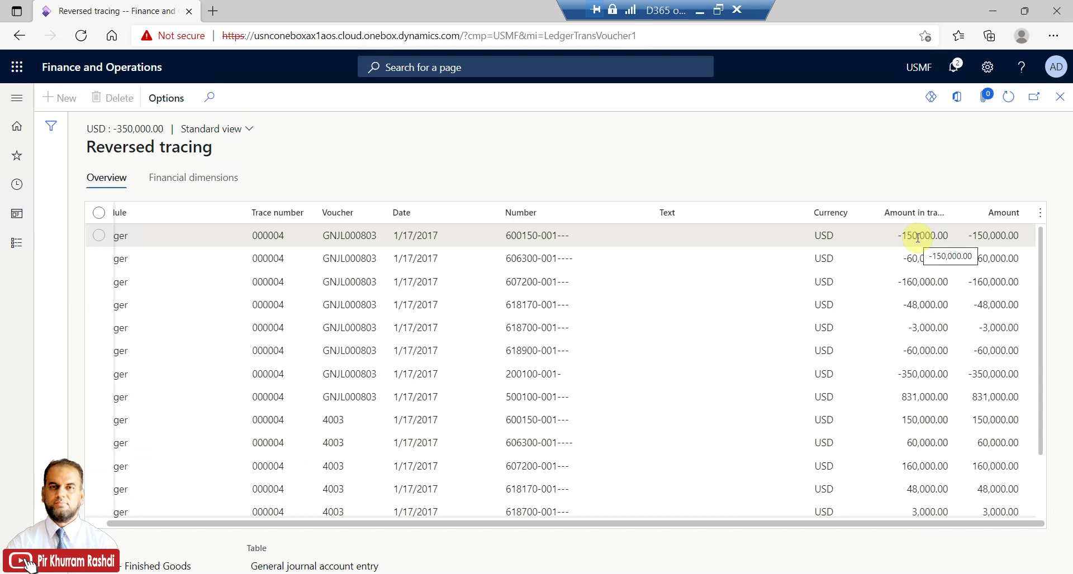
{"action": "key", "text": "alt+Tab"}
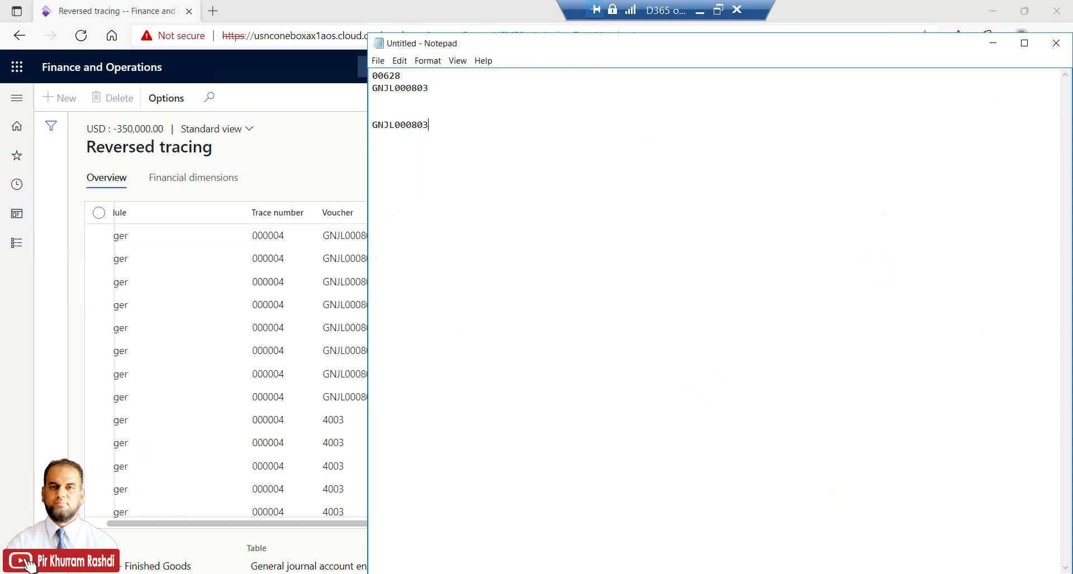
{"action": "key", "text": "alt+Tab"}
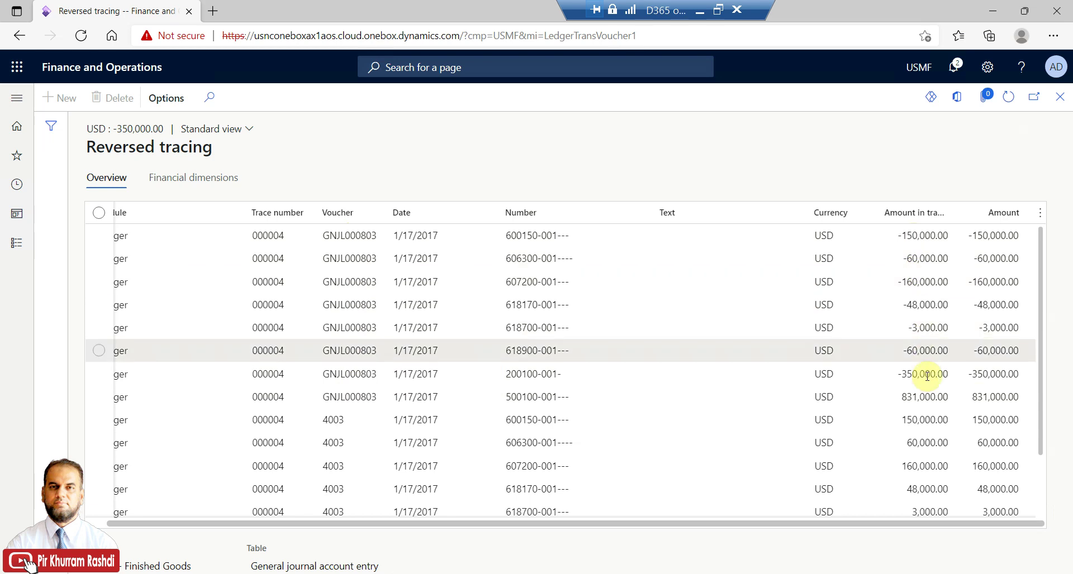
Compare amounts 831,000.00, 150,000.00 and -831,000.00 against reversal voucher 4003
{"action": "left_click", "coordinate": [926, 397]}
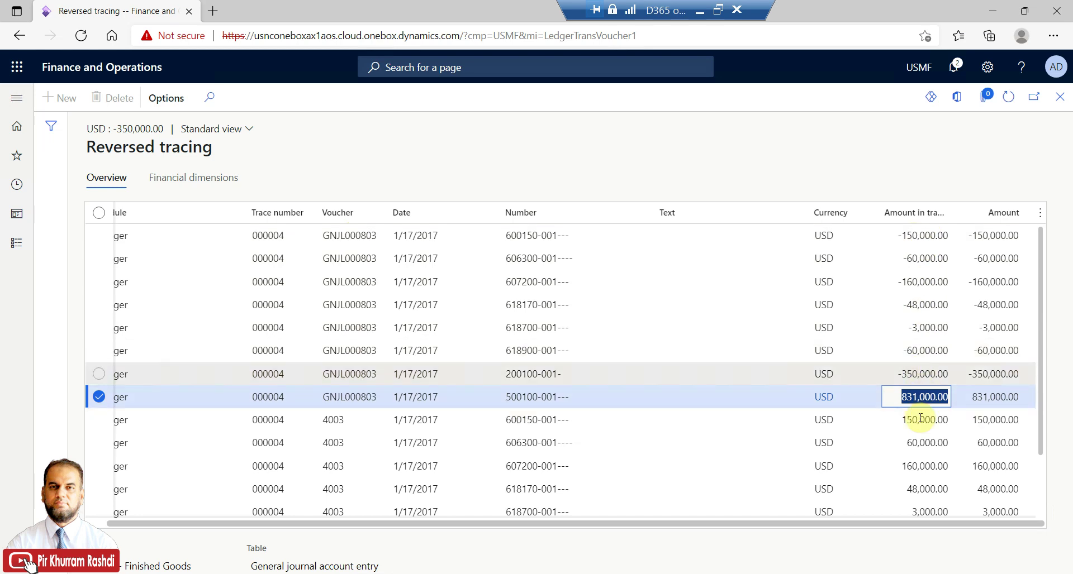
{"action": "left_click", "coordinate": [922, 420]}
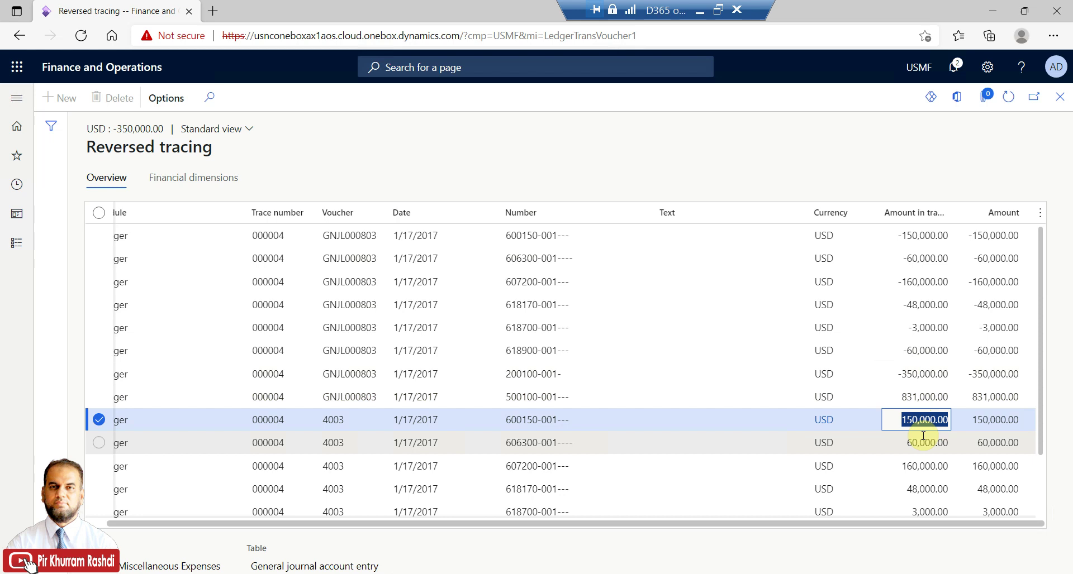
{"action": "scroll", "coordinate": [922, 431], "scroll_direction": "down", "scroll_amount": 2}
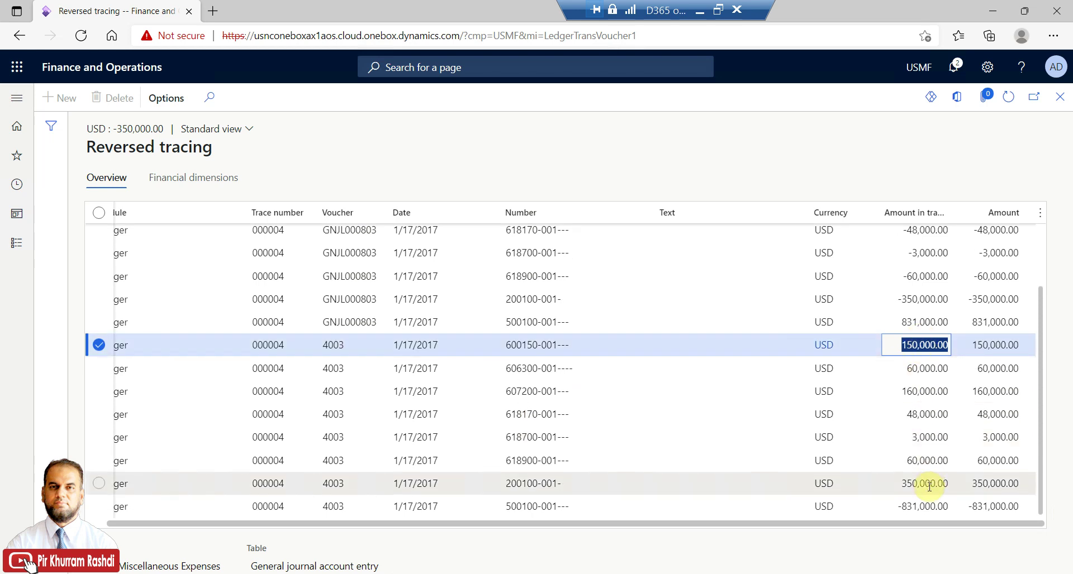
{"action": "left_click", "coordinate": [923, 506]}
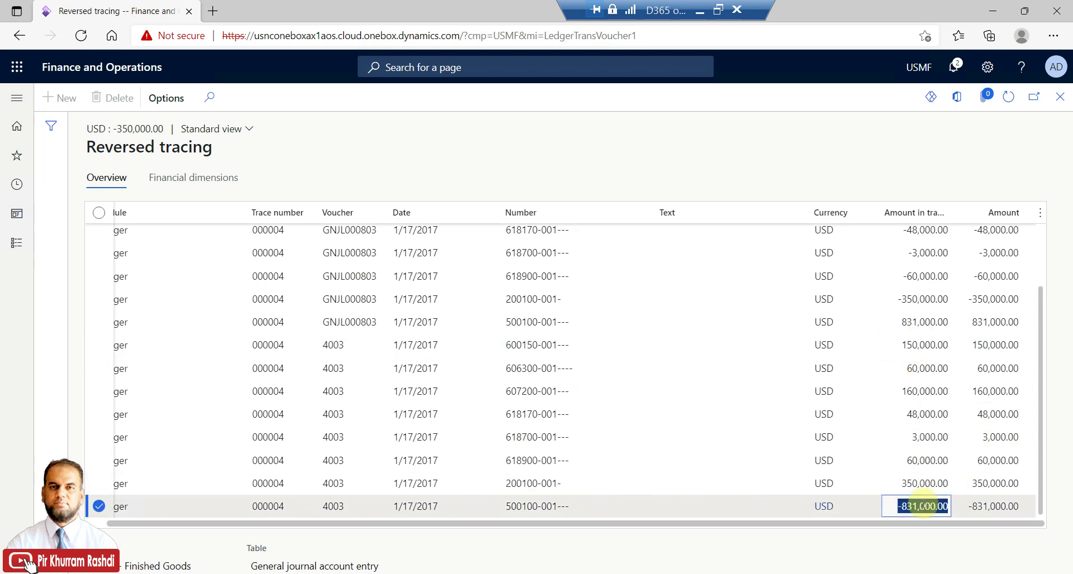
{"action": "left_click", "coordinate": [350, 347]}
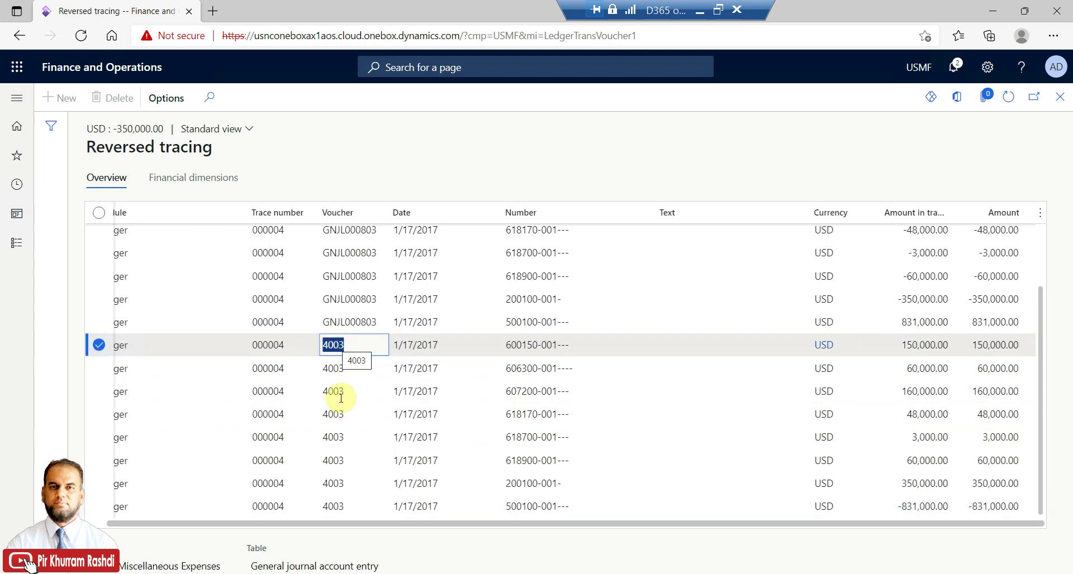
{"action": "left_click_drag", "start_coordinate": [271, 525], "coordinate": [252, 525]}
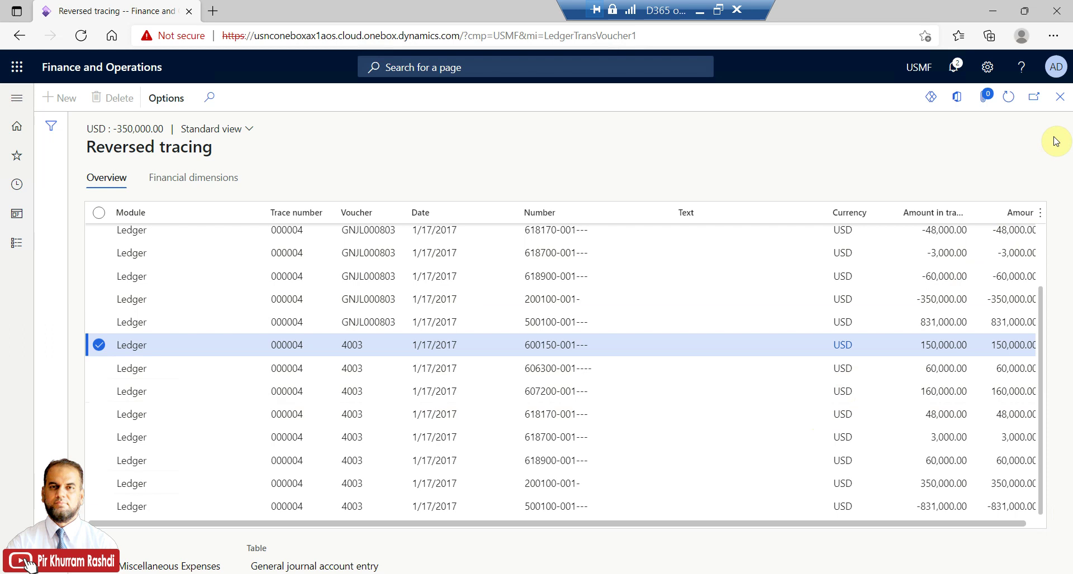
Close back to General journals and refilter posted journals to batch 00629
{"action": "left_click", "coordinate": [1061, 103]}
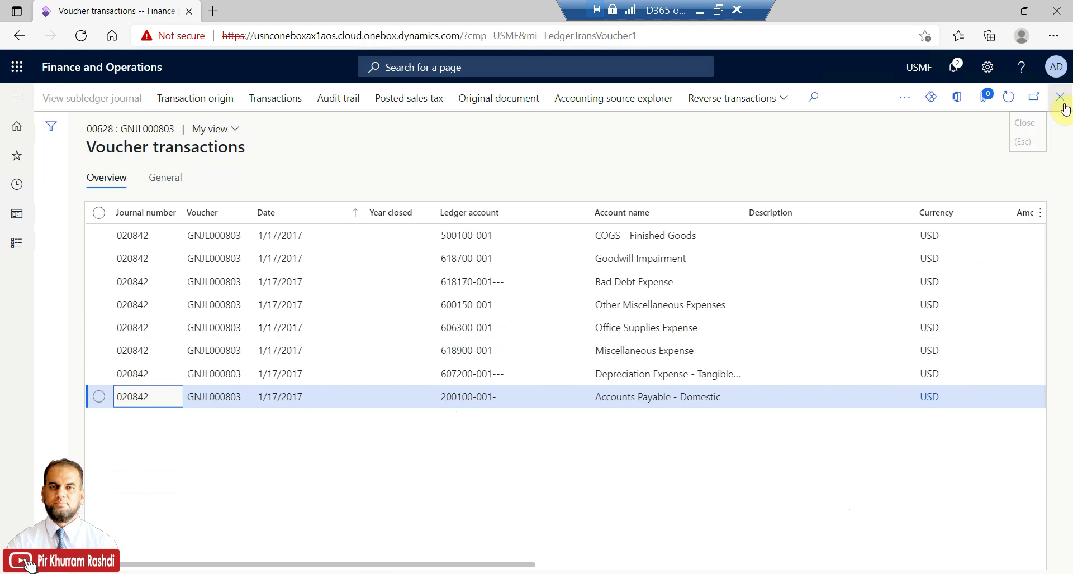
{"action": "left_click", "coordinate": [1063, 105]}
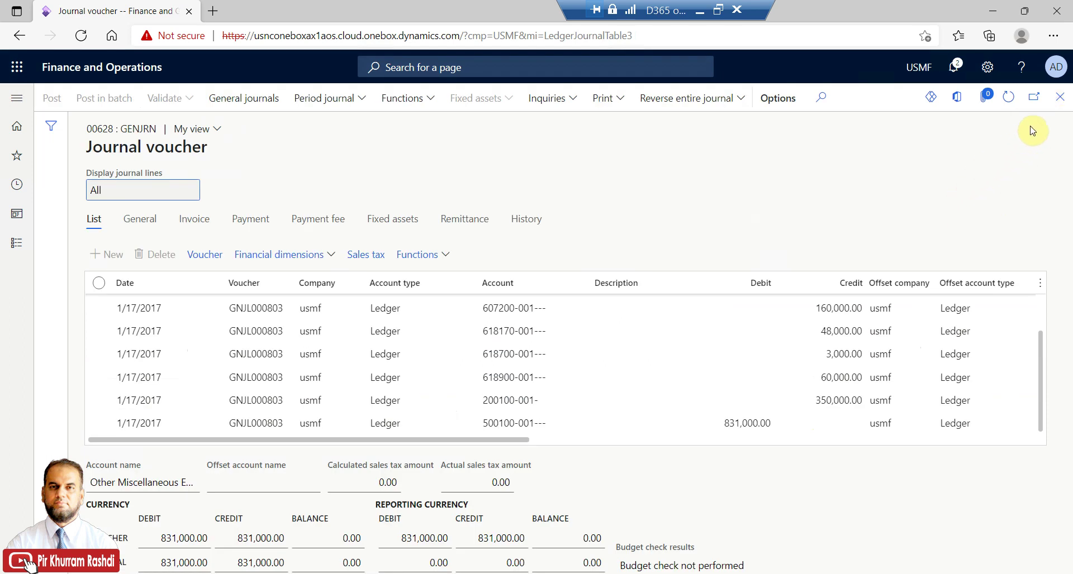
{"action": "left_click", "coordinate": [1058, 104]}
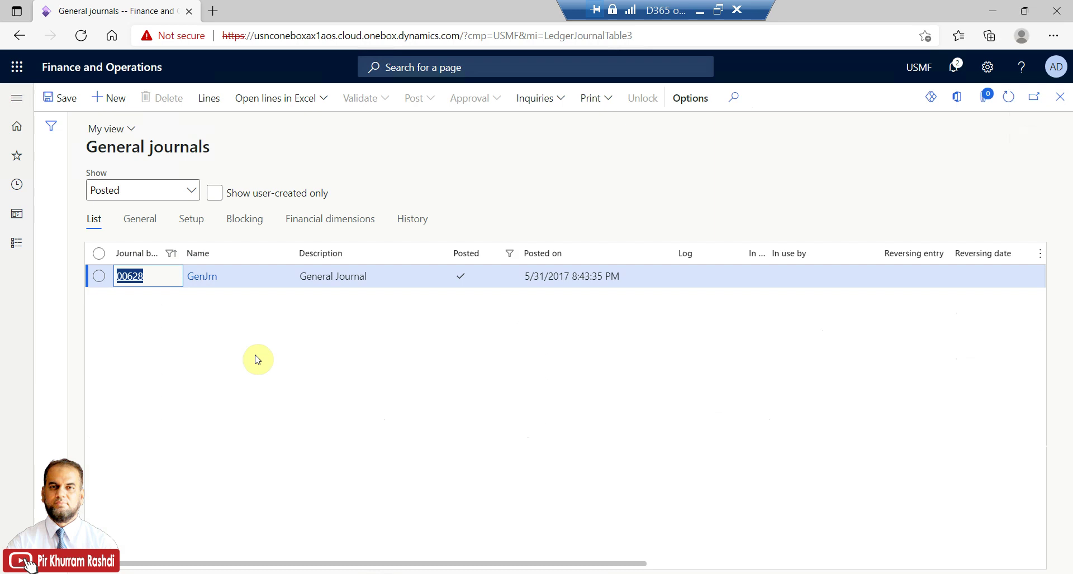
{"action": "left_click", "coordinate": [176, 257]}
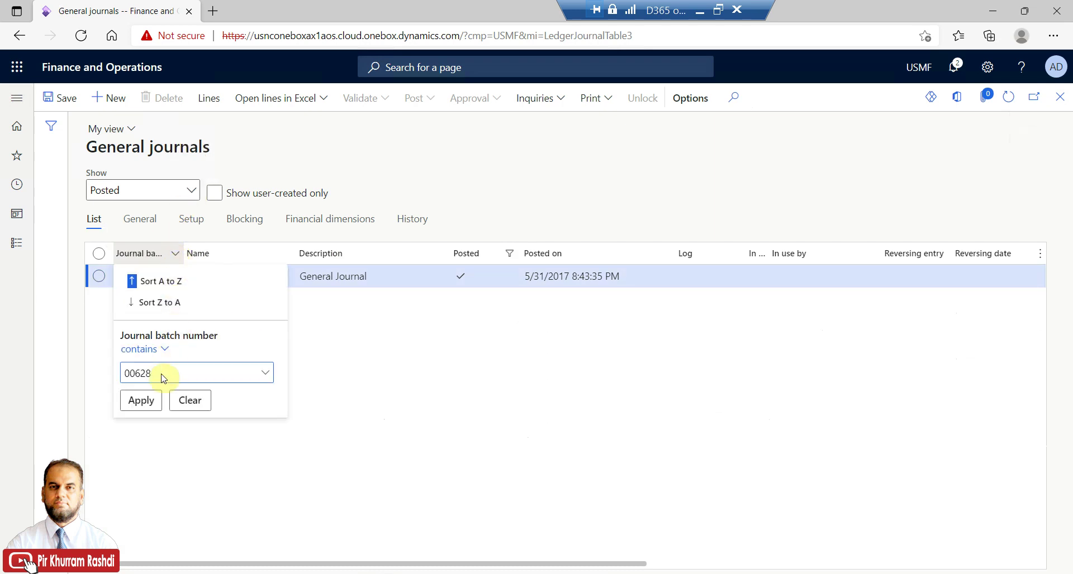
{"action": "left_click_drag", "start_coordinate": [147, 374], "coordinate": [165, 373]}
{"action": "left_click", "coordinate": [143, 402]}
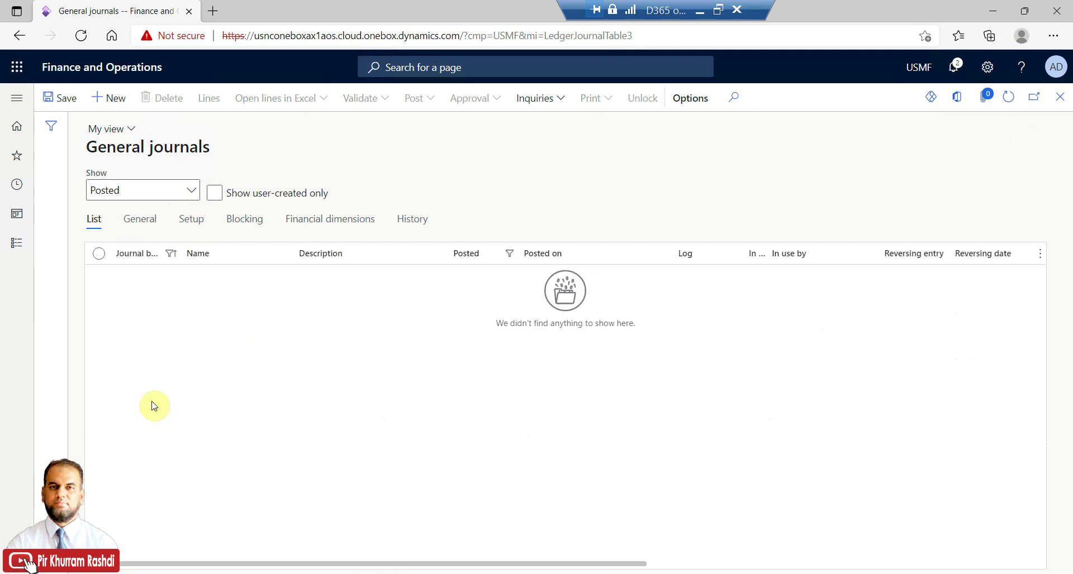
{"action": "left_click", "coordinate": [193, 194]}
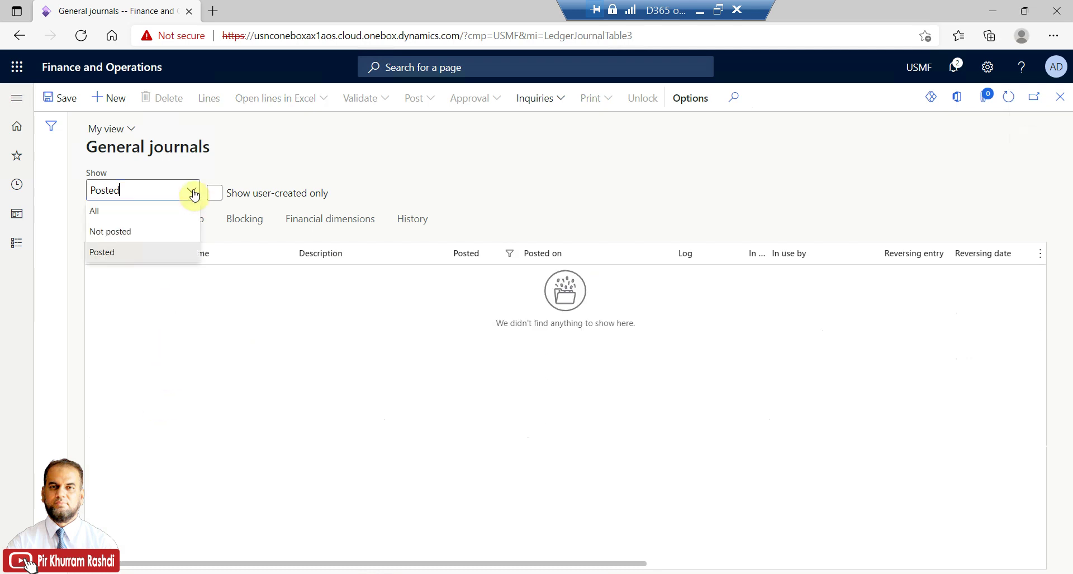
{"action": "left_click", "coordinate": [165, 251]}
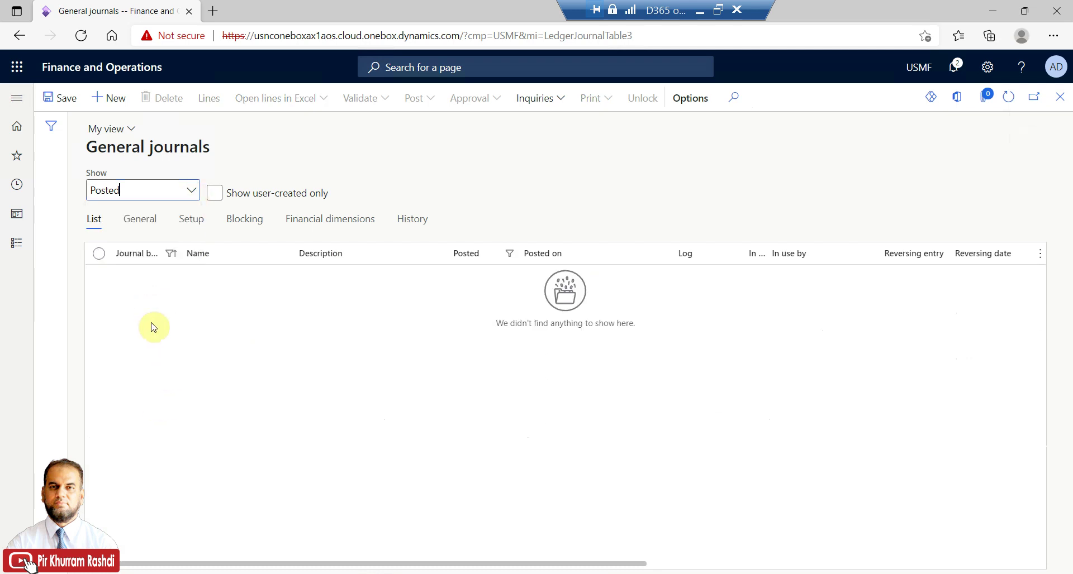
Clear the batch filter and sort posted journals by batch number, newest first
{"action": "left_click", "coordinate": [174, 254]}
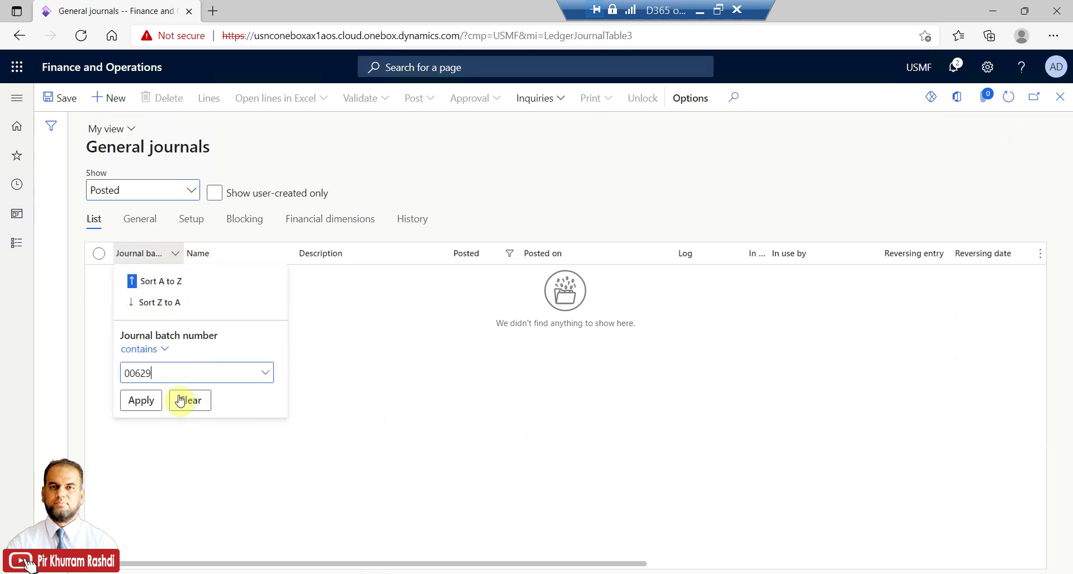
{"action": "left_click", "coordinate": [189, 400]}
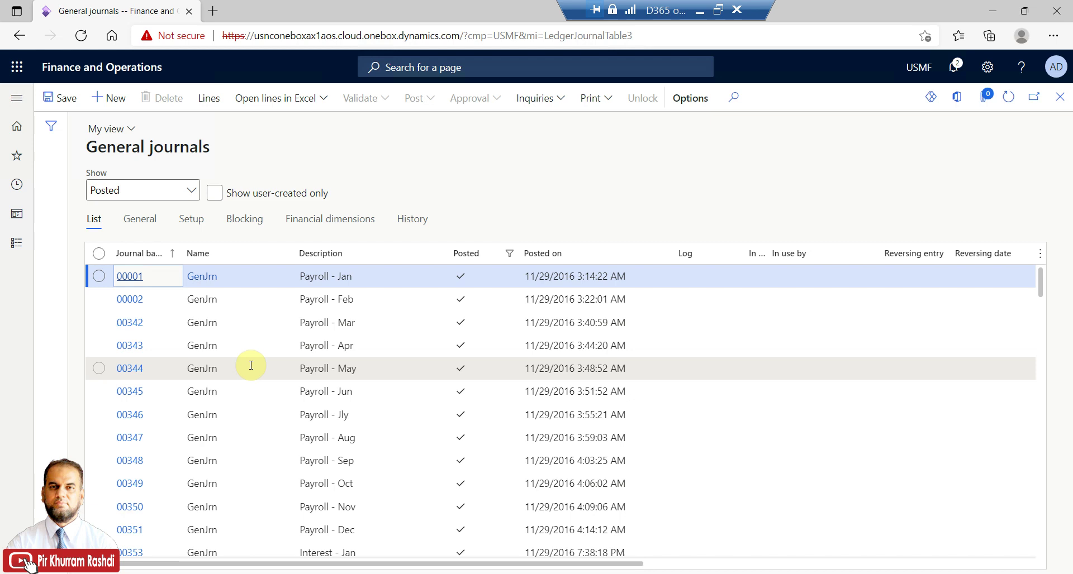
{"action": "left_click", "coordinate": [174, 254]}
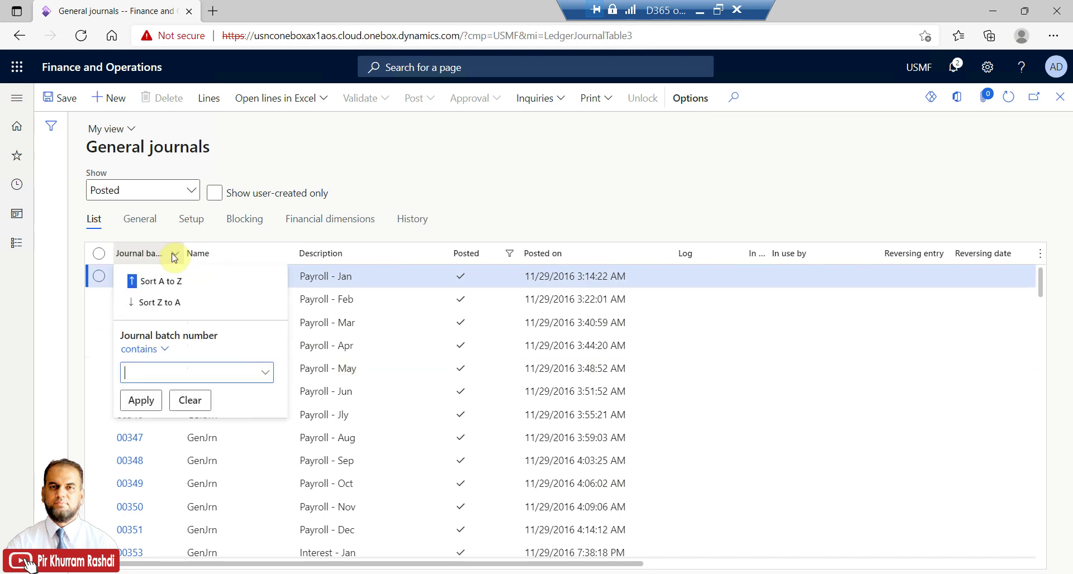
{"action": "left_click", "coordinate": [144, 303]}
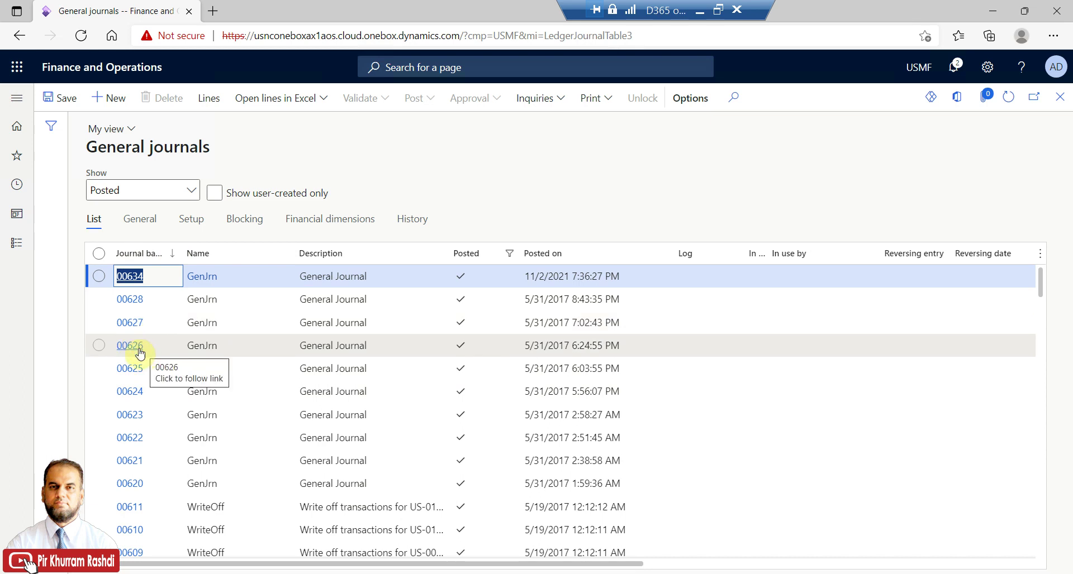
{"action": "key", "text": "alt+Tab"}
{"action": "key", "text": "ctrl+v"}
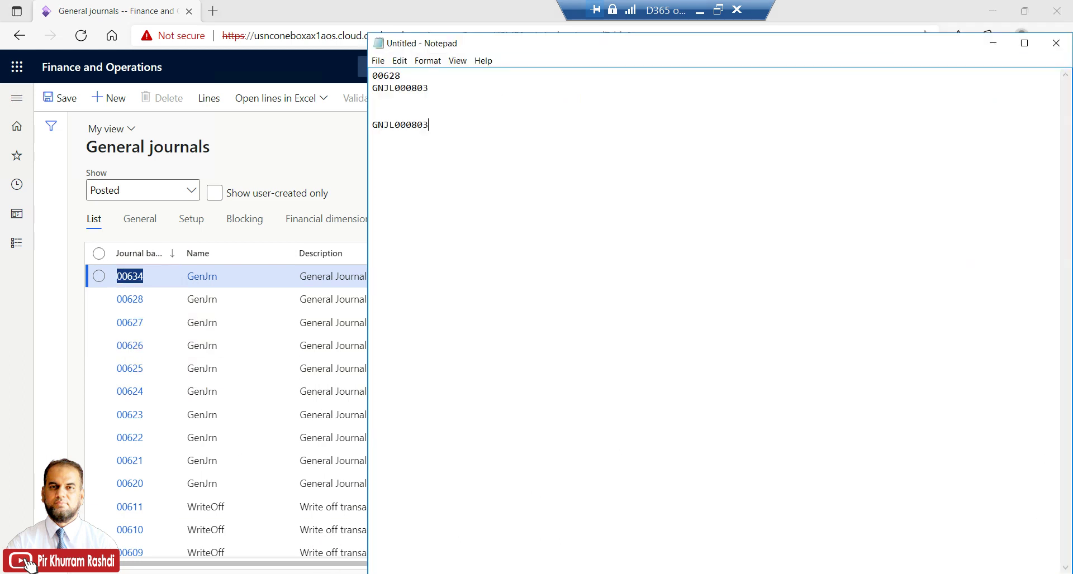
{"action": "key", "text": "alt+Tab"}
Check journal 00626's lines, then copy its batch number 00626
{"action": "left_click", "coordinate": [137, 347]}
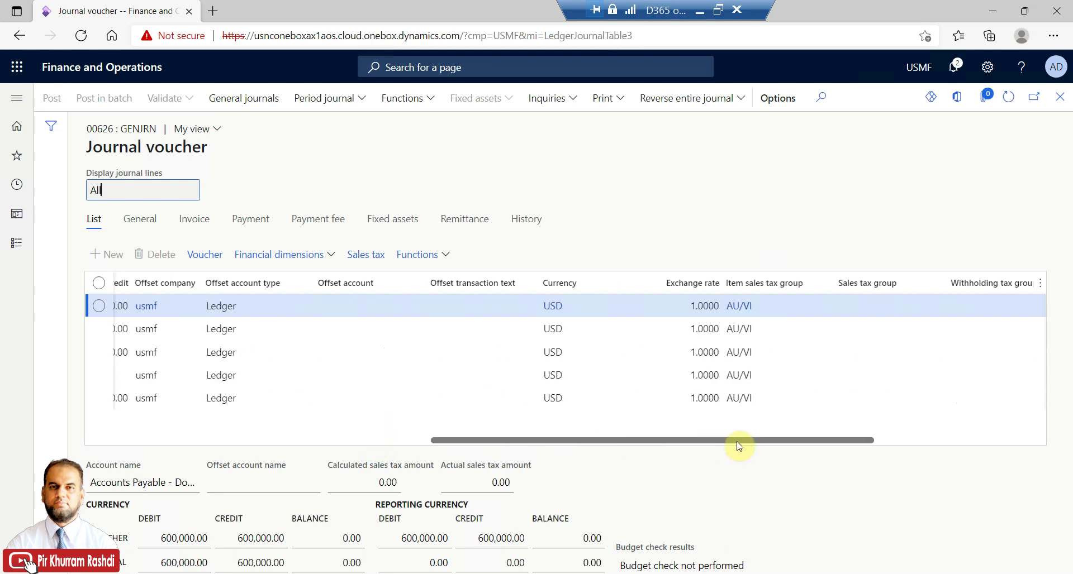
{"action": "left_click_drag", "start_coordinate": [373, 445], "coordinate": [270, 425]}
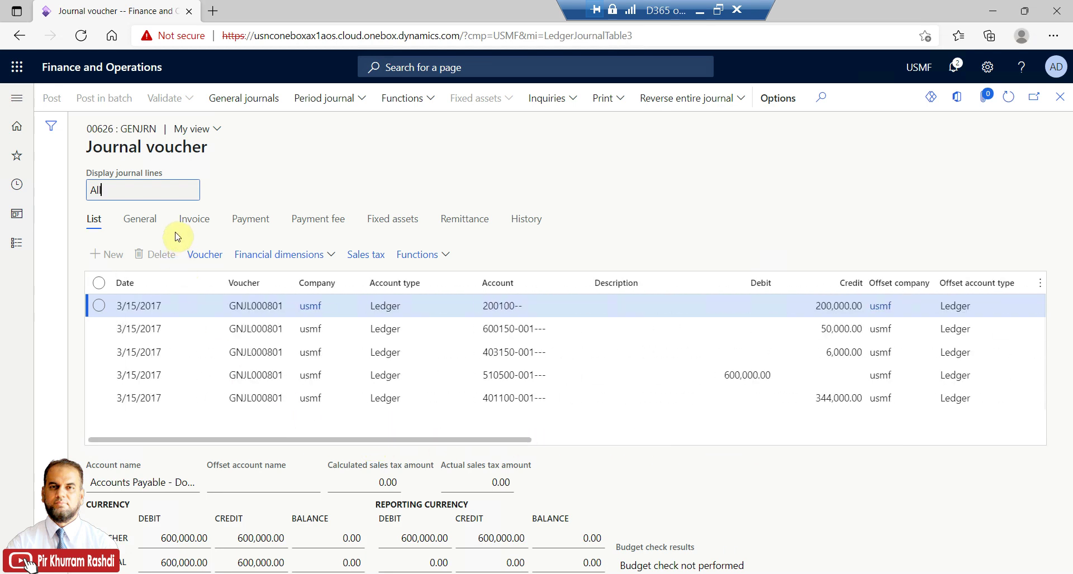
{"action": "left_click", "coordinate": [1061, 106]}
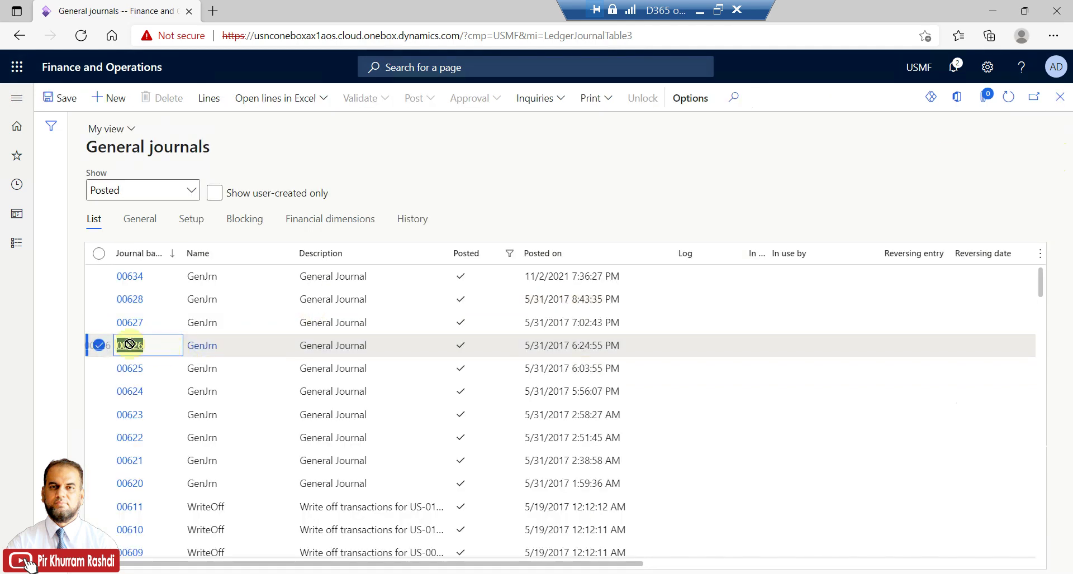
{"action": "right_click", "coordinate": [139, 346]}
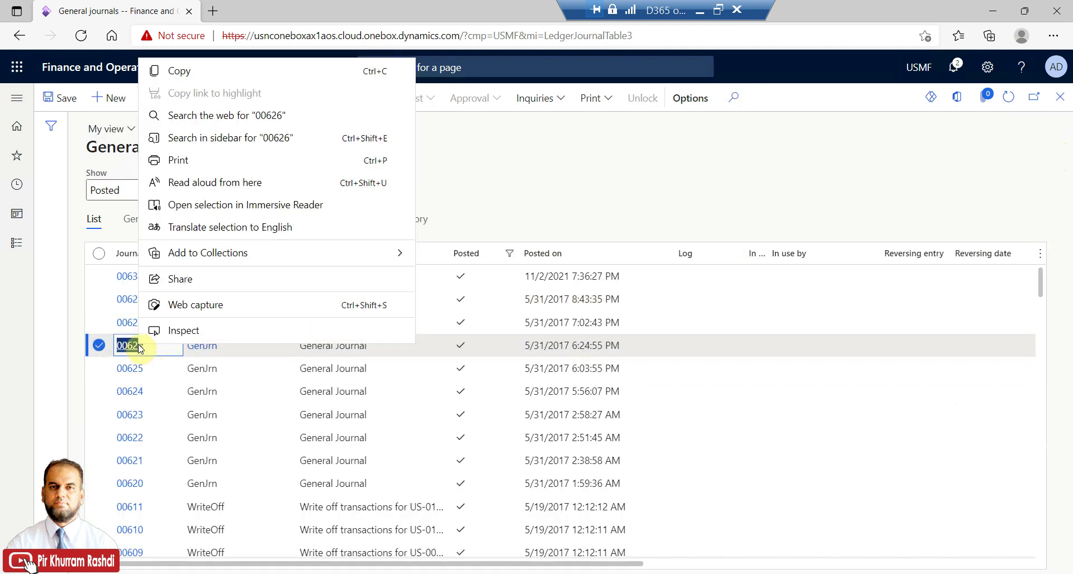
{"action": "left_click", "coordinate": [216, 70]}
Paste 00626 into Notepad and delete the old GNJL000803 line
{"action": "key", "text": "alt+Tab"}
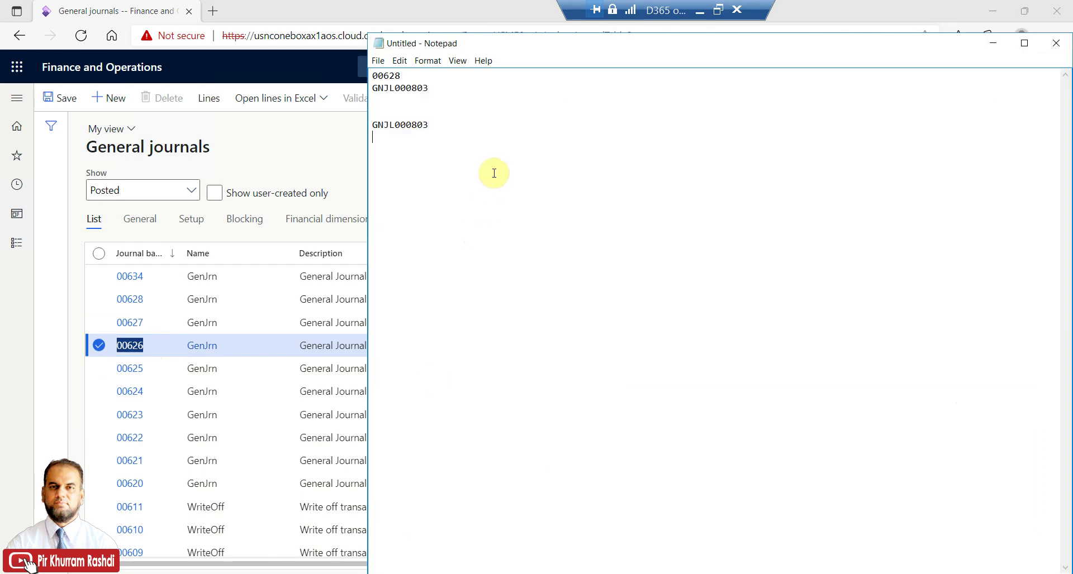
{"action": "key", "text": "Return"}
{"action": "key", "text": "Return"}
{"action": "key", "text": "ctrl+v"}
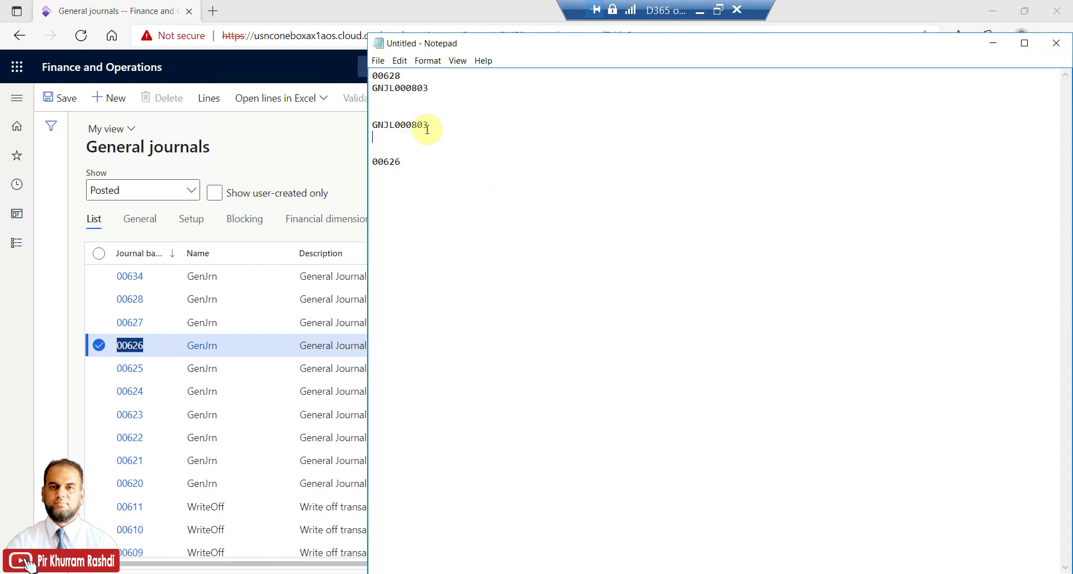
{"action": "left_click_drag", "start_coordinate": [427, 129], "coordinate": [366, 108]}
{"action": "key", "text": "Delete"}
{"action": "key", "text": "Delete"}
{"action": "key", "text": "Delete"}
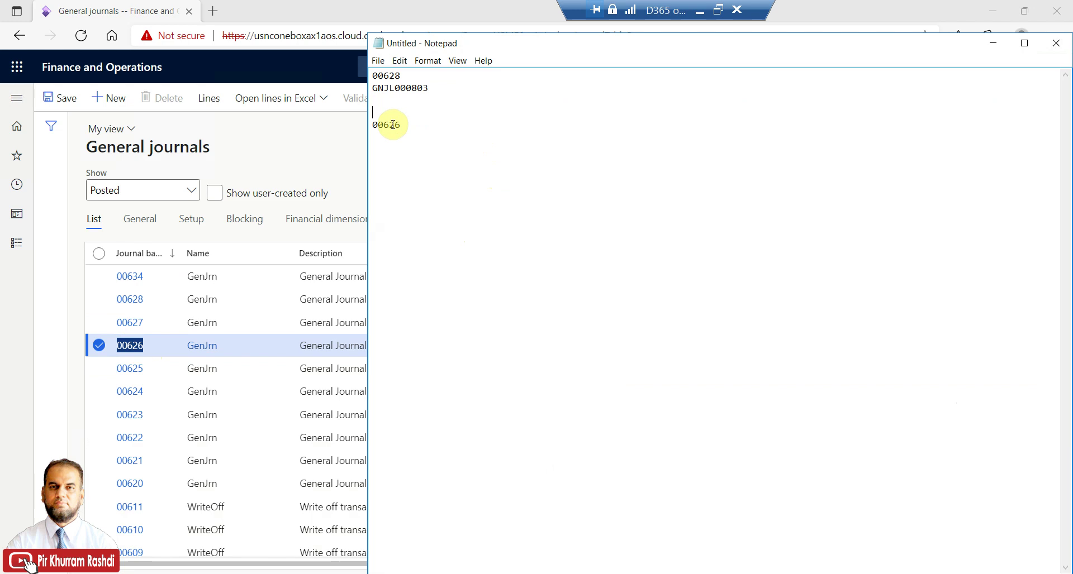
{"action": "left_click", "coordinate": [408, 124]}
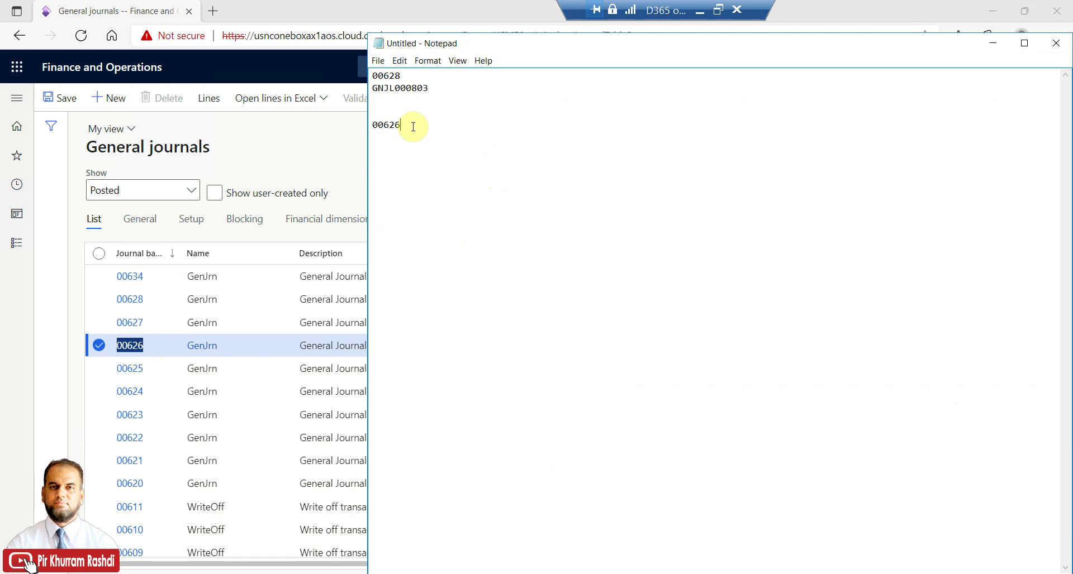
Open journal 00626's lines and paste voucher GNJL000801 into Notepad
{"action": "left_click", "coordinate": [212, 104]}
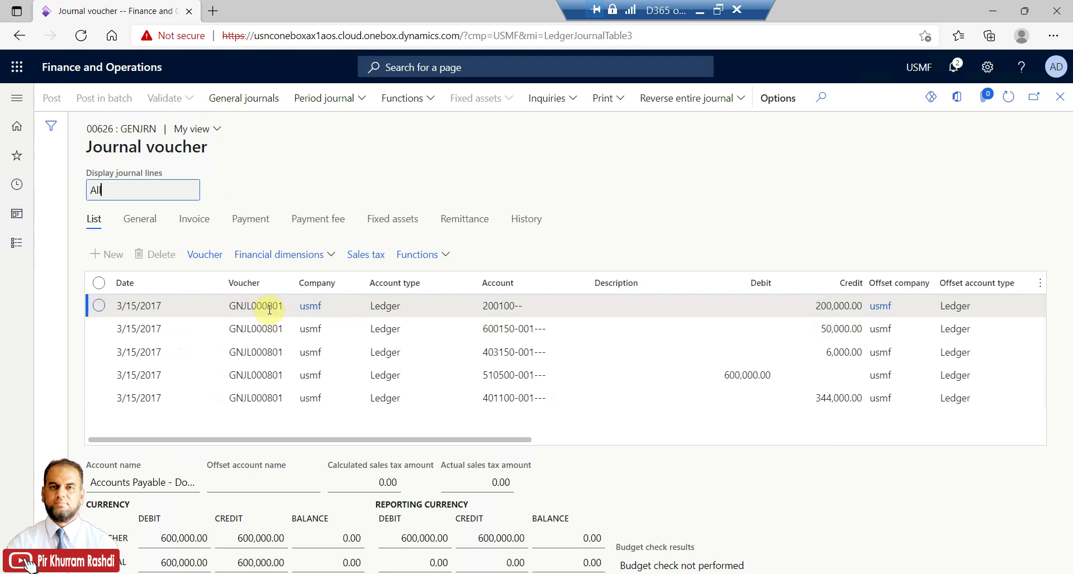
{"action": "left_click", "coordinate": [228, 306]}
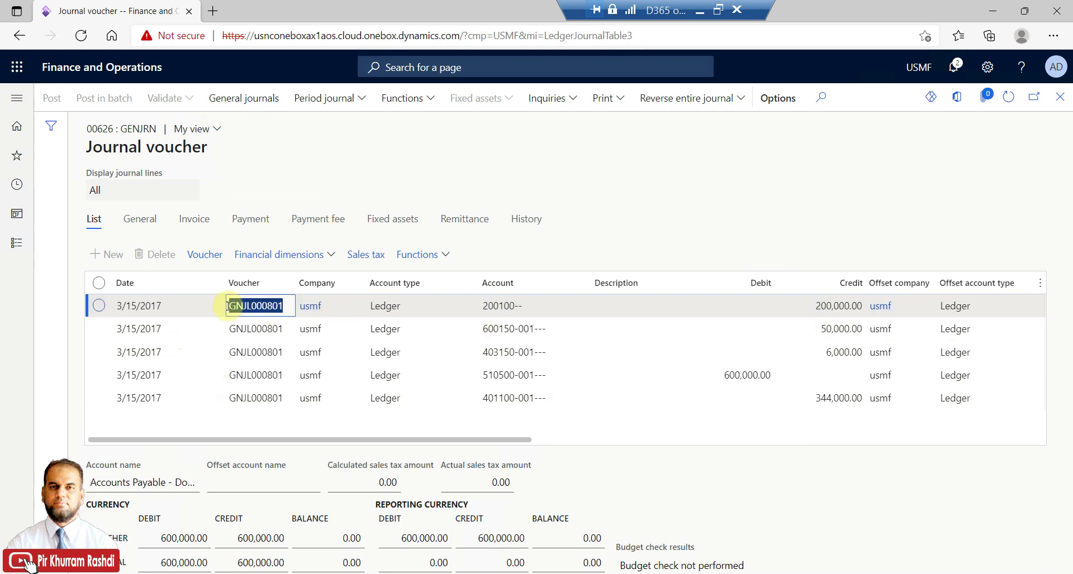
{"action": "left_click", "coordinate": [411, 567]}
{"action": "key", "text": "Return"}
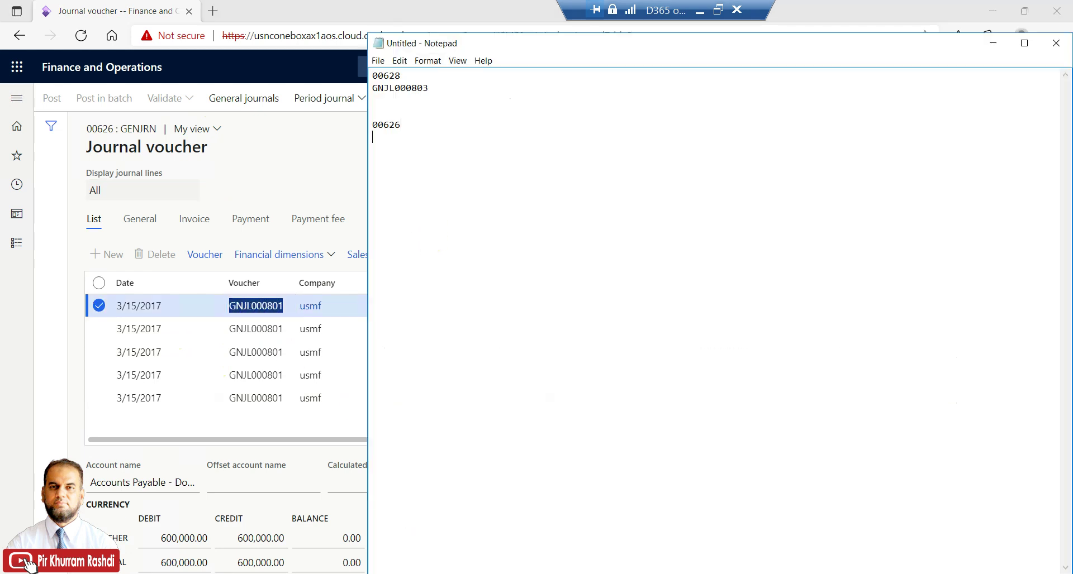
{"action": "key", "text": "ctrl+v"}
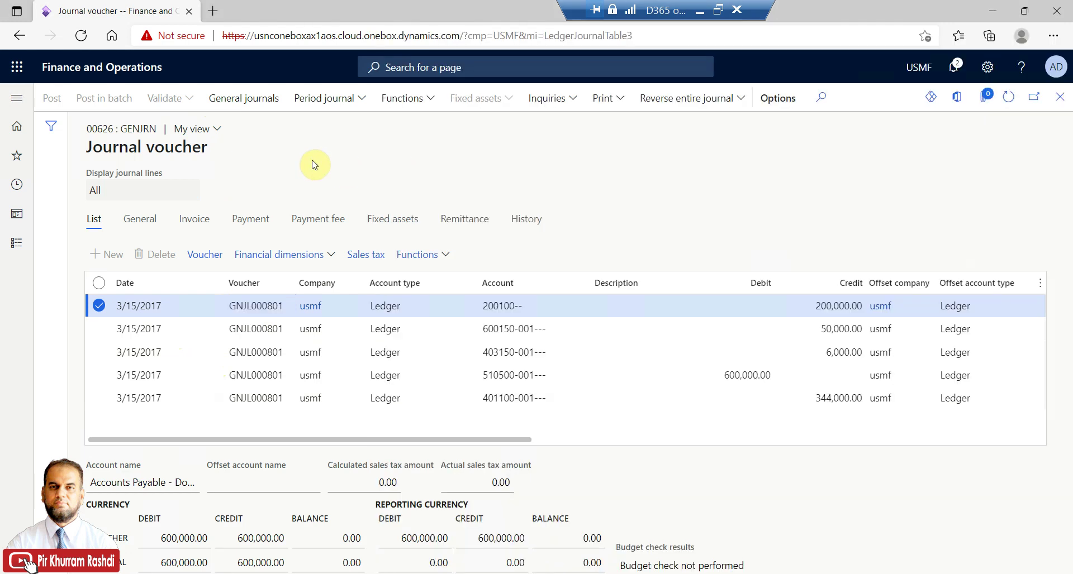
{"action": "left_click", "coordinate": [311, 162]}
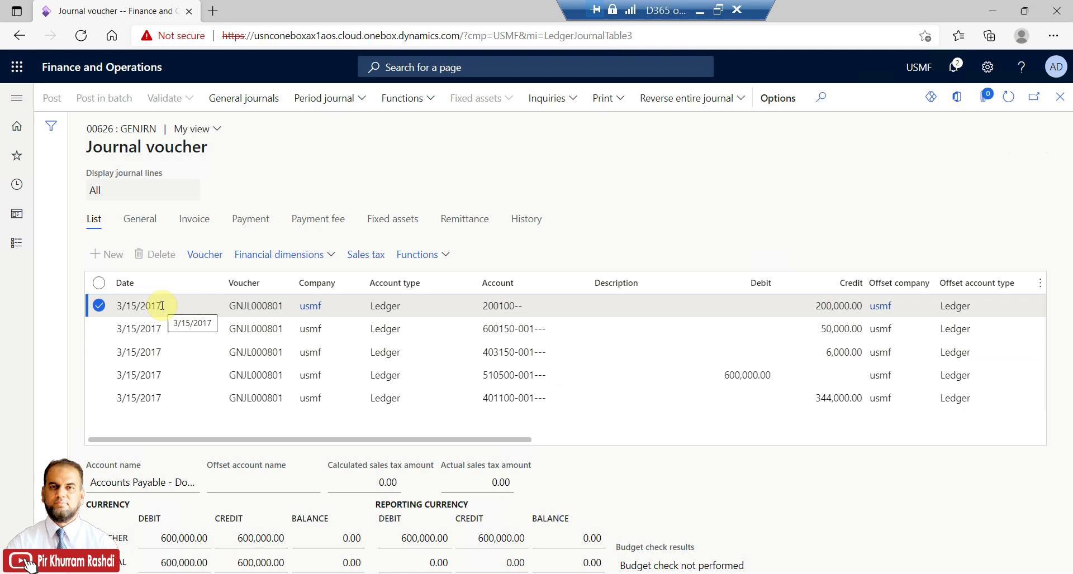
Show Not posted journals, create GenJrn journal 00471, and open its voucher lines
{"action": "left_click", "coordinate": [1060, 99]}
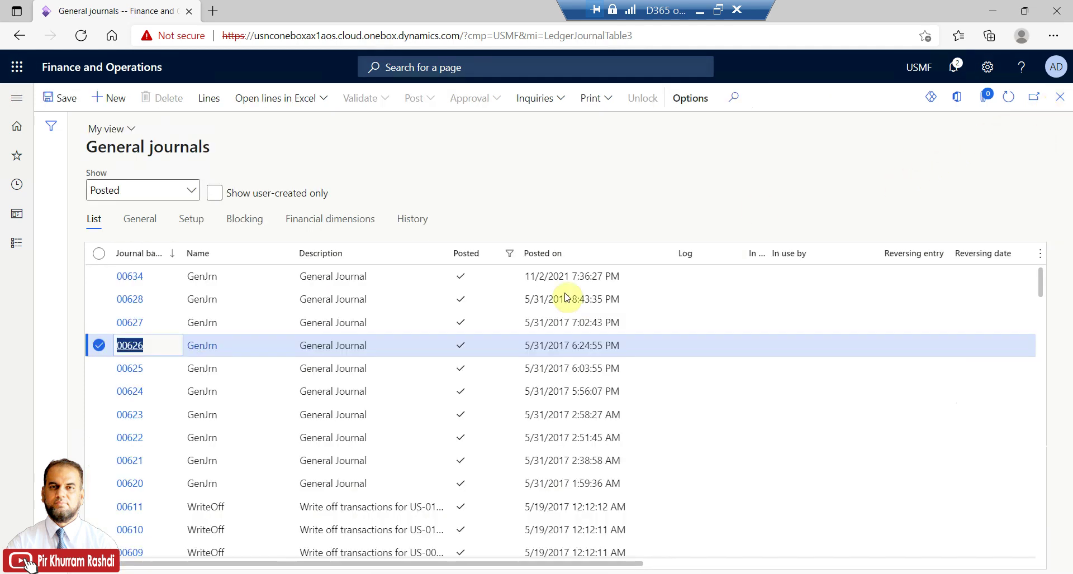
{"action": "left_click", "coordinate": [191, 191]}
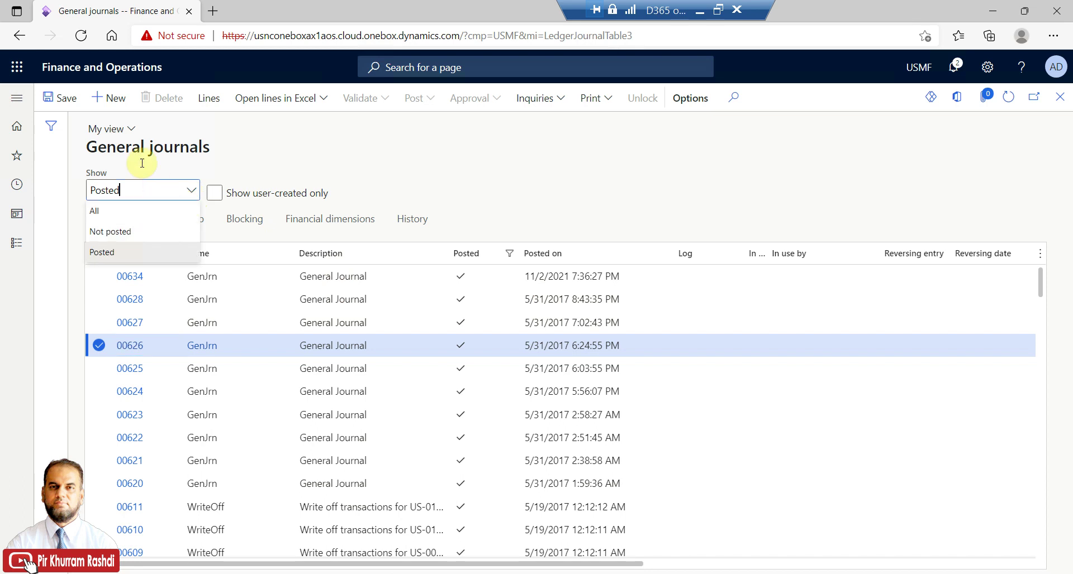
{"action": "left_click", "coordinate": [114, 101]}
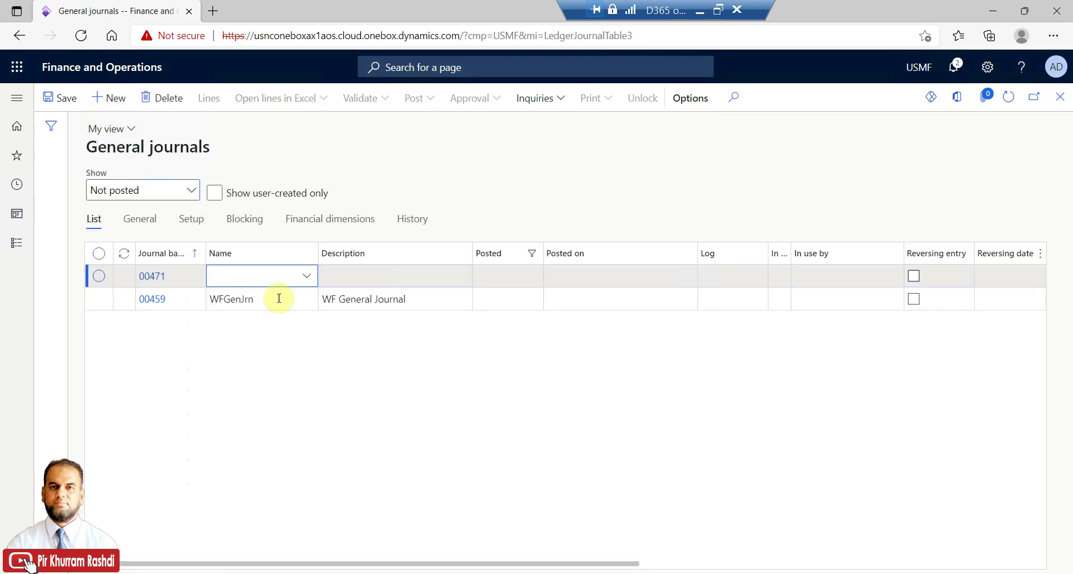
{"action": "left_click", "coordinate": [311, 278]}
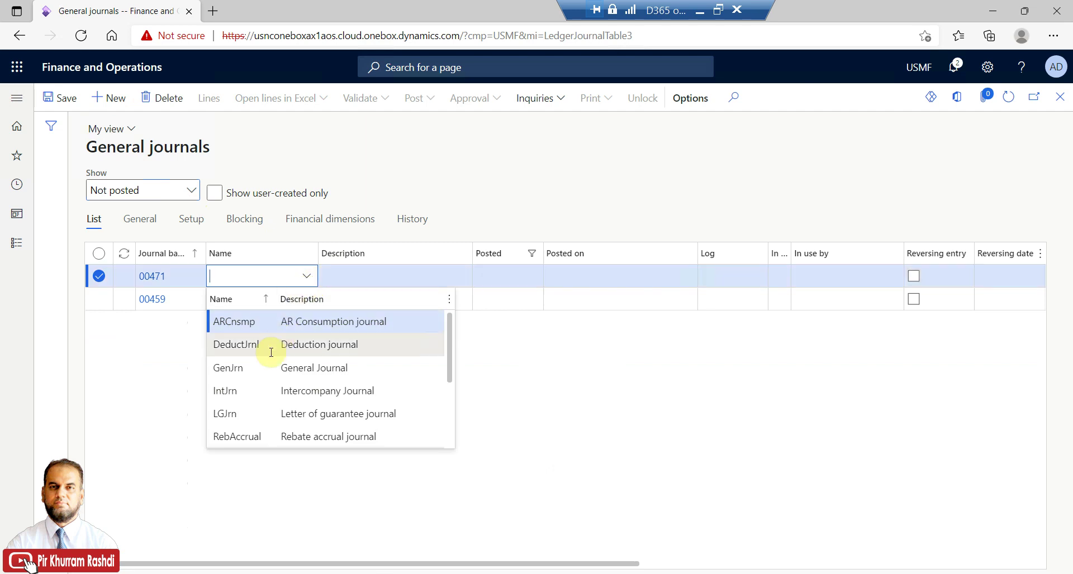
{"action": "left_click", "coordinate": [263, 368]}
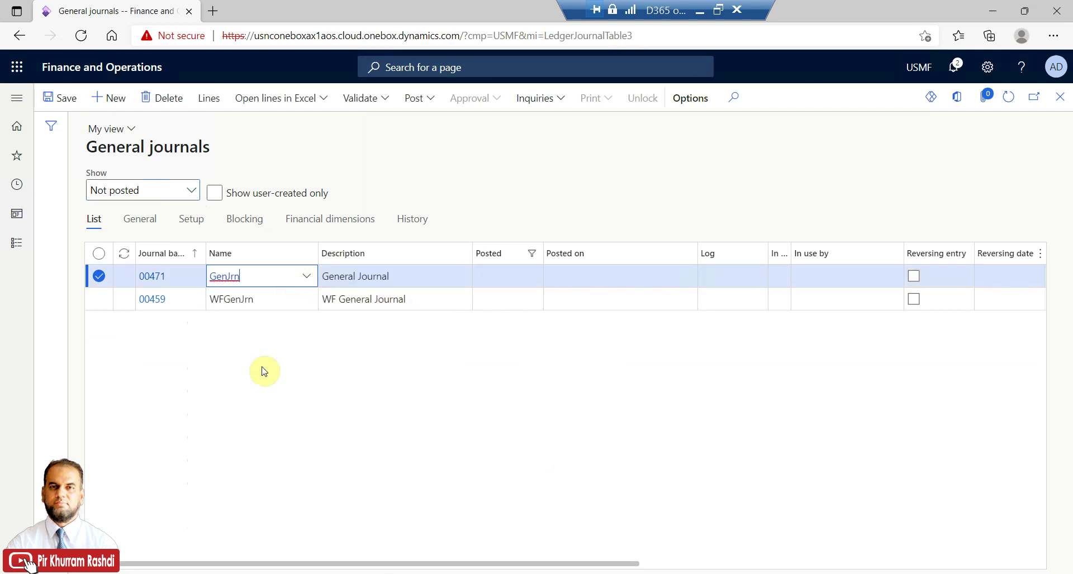
{"action": "left_click", "coordinate": [218, 107]}
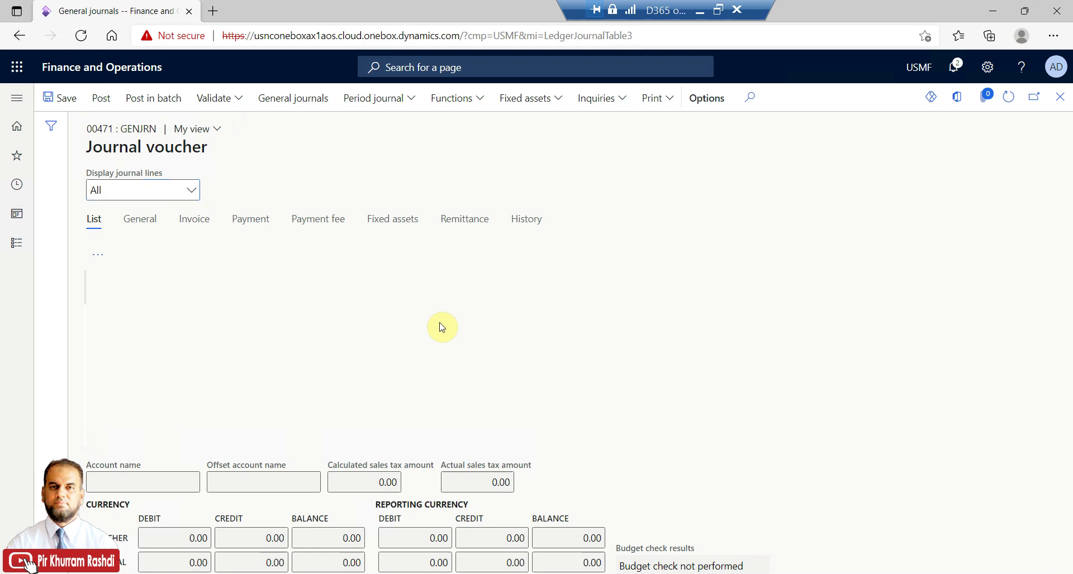
{"action": "left_click", "coordinate": [483, 104]}
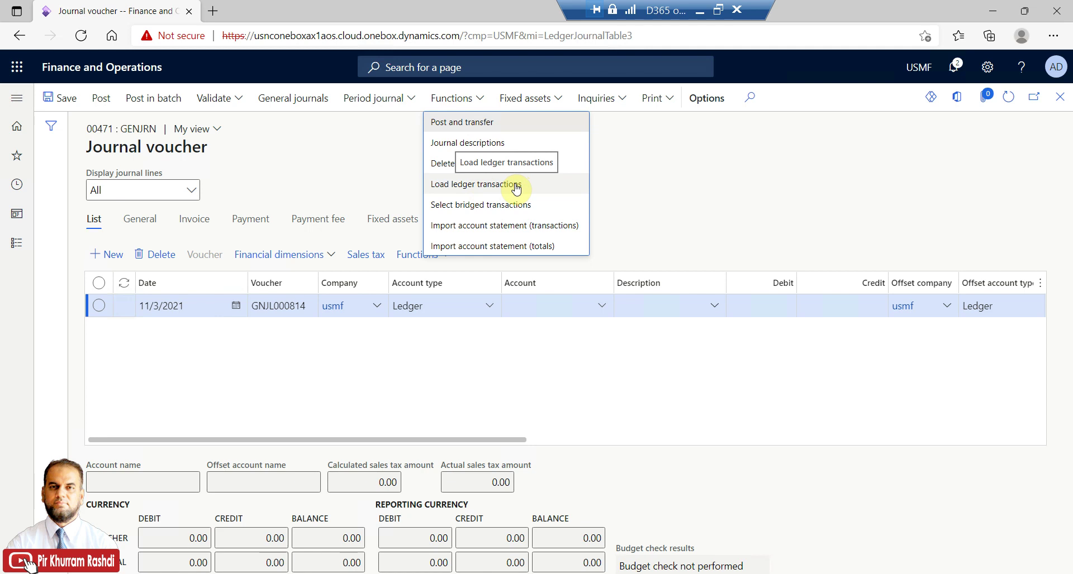
Start Load ledger transactions with a new voucher number per voucher, leaving Invert sign off
{"action": "left_click", "coordinate": [516, 186]}
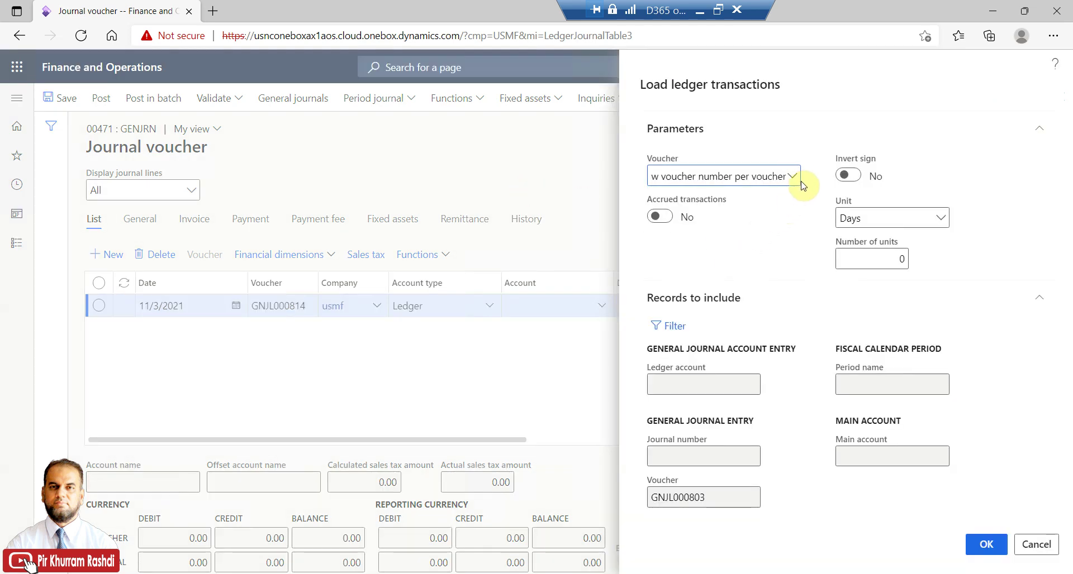
{"action": "left_click", "coordinate": [796, 178]}
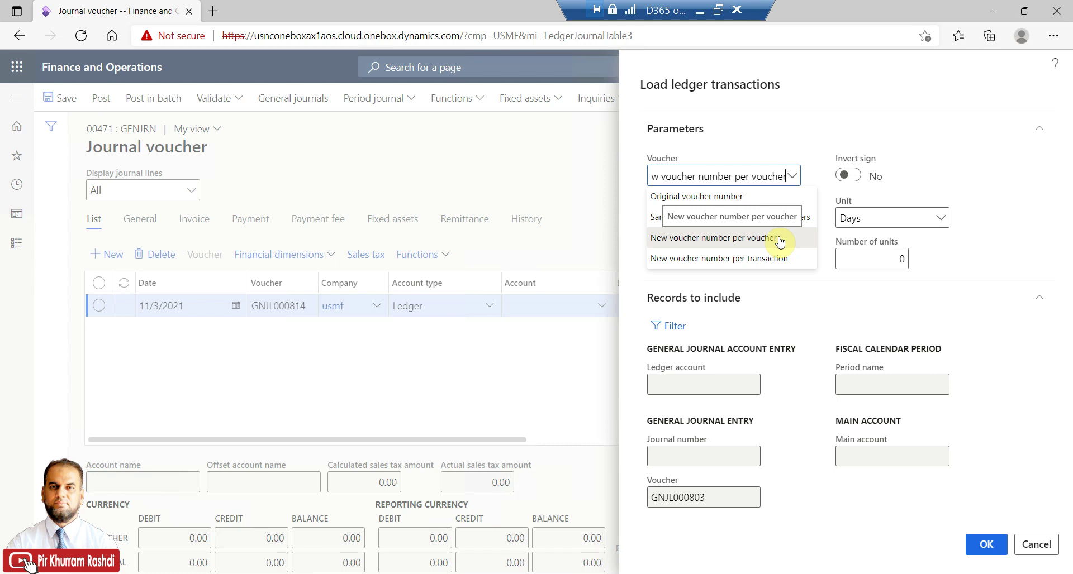
{"action": "left_click", "coordinate": [780, 241]}
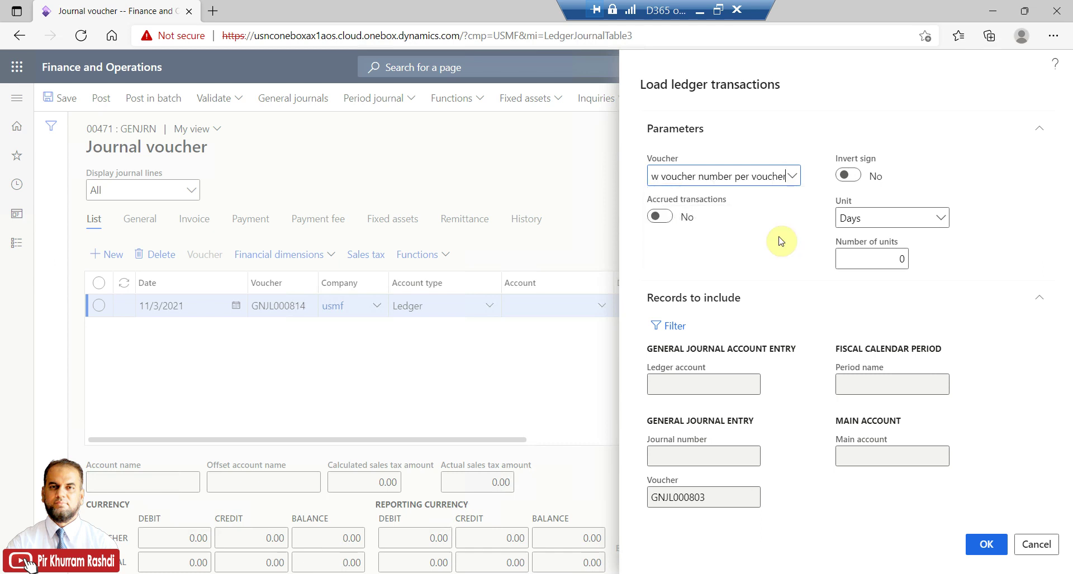
{"action": "left_click", "coordinate": [856, 178]}
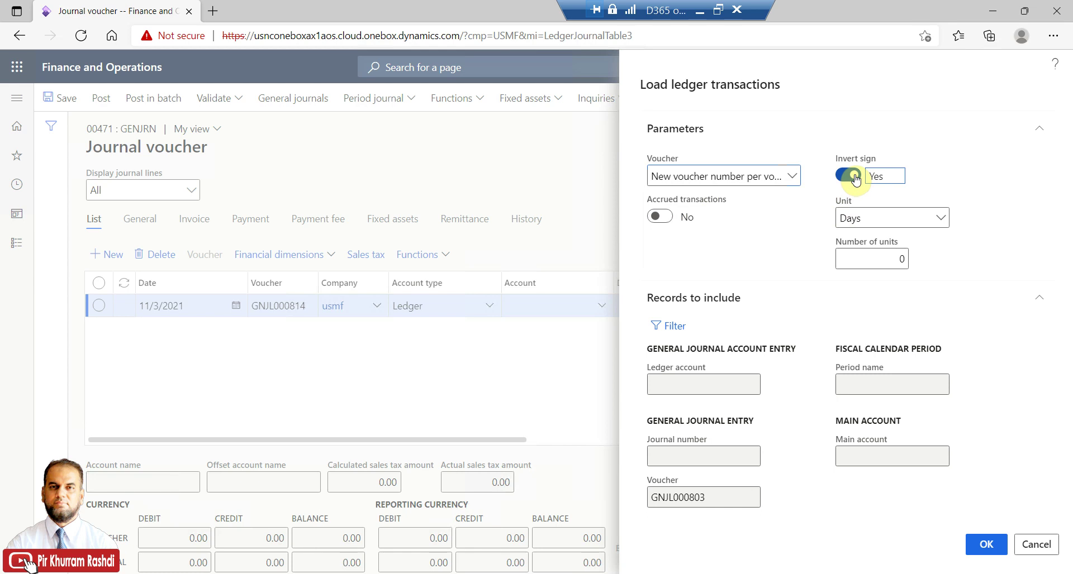
{"action": "left_click", "coordinate": [844, 176]}
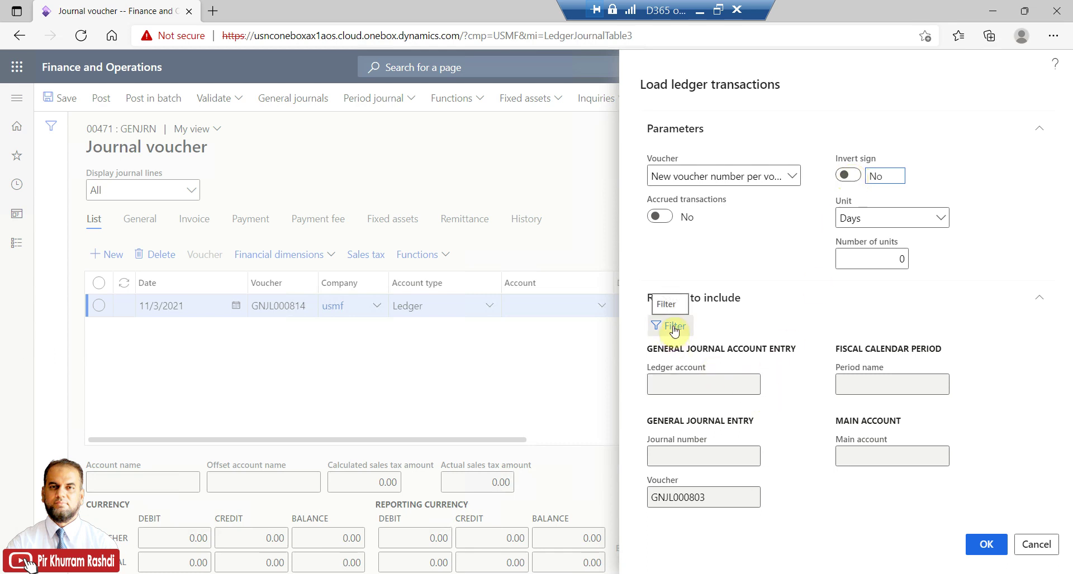
Open the load's query criteria, inspect the GNJL000803 voucher range, and reset the query
{"action": "left_click", "coordinate": [707, 495]}
{"action": "left_click_drag", "start_coordinate": [708, 495], "coordinate": [647, 498]}
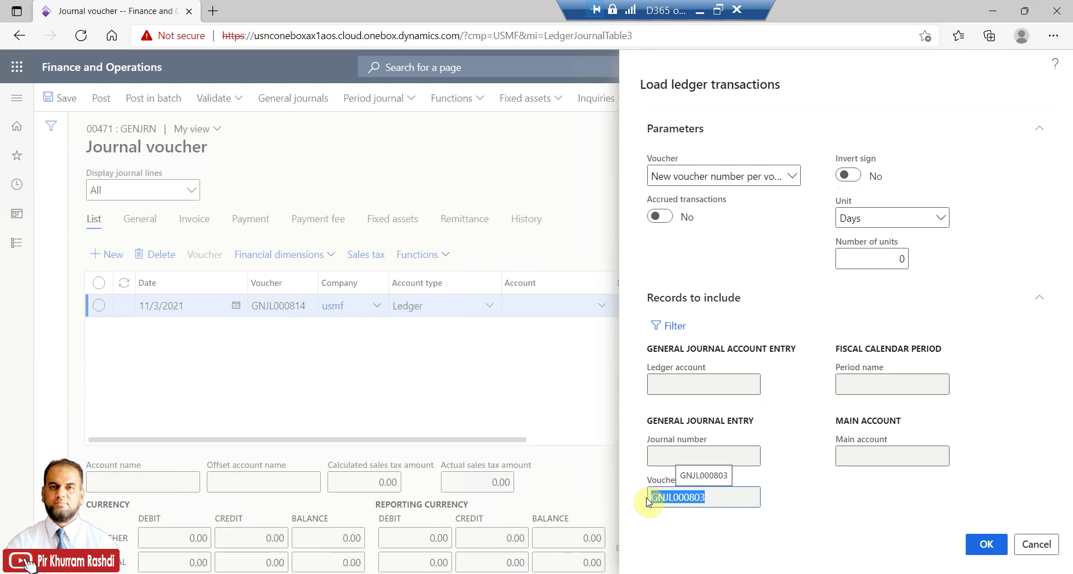
{"action": "left_click", "coordinate": [683, 331]}
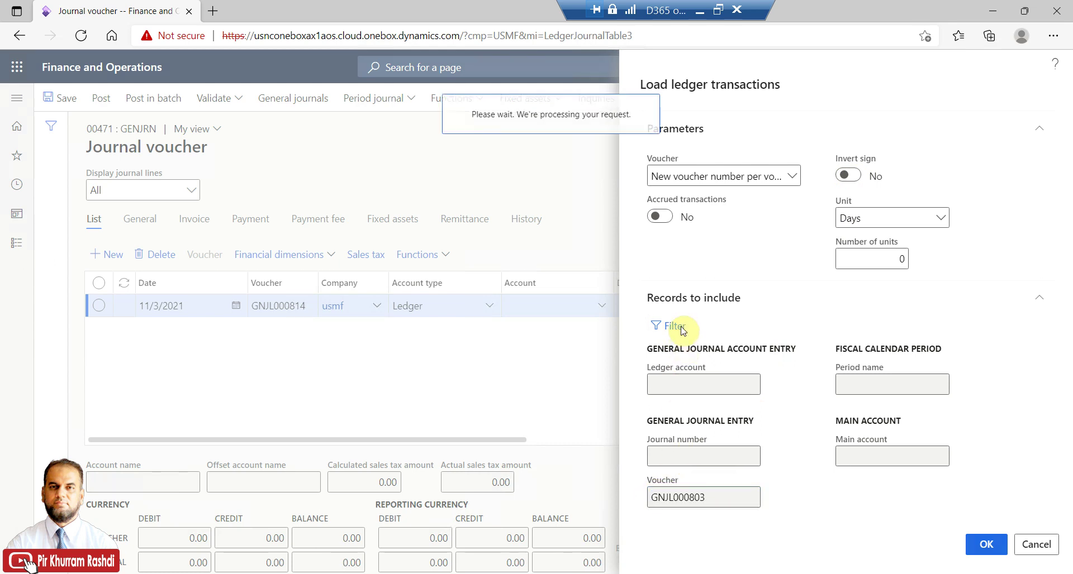
{"action": "left_click", "coordinate": [785, 338]}
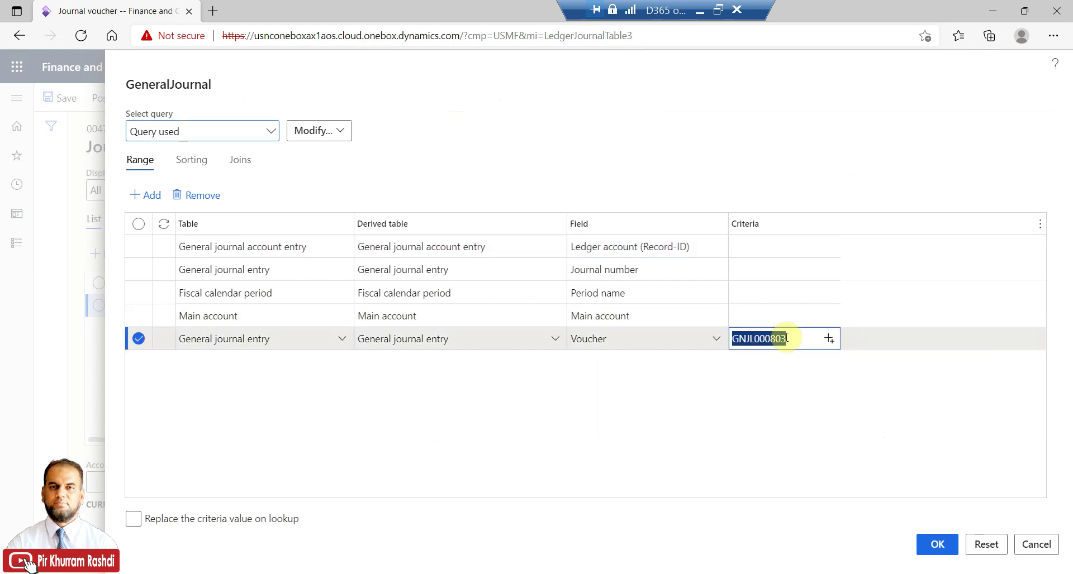
{"action": "left_click_drag", "start_coordinate": [786, 339], "coordinate": [797, 340]}
{"action": "left_click", "coordinate": [986, 472]}
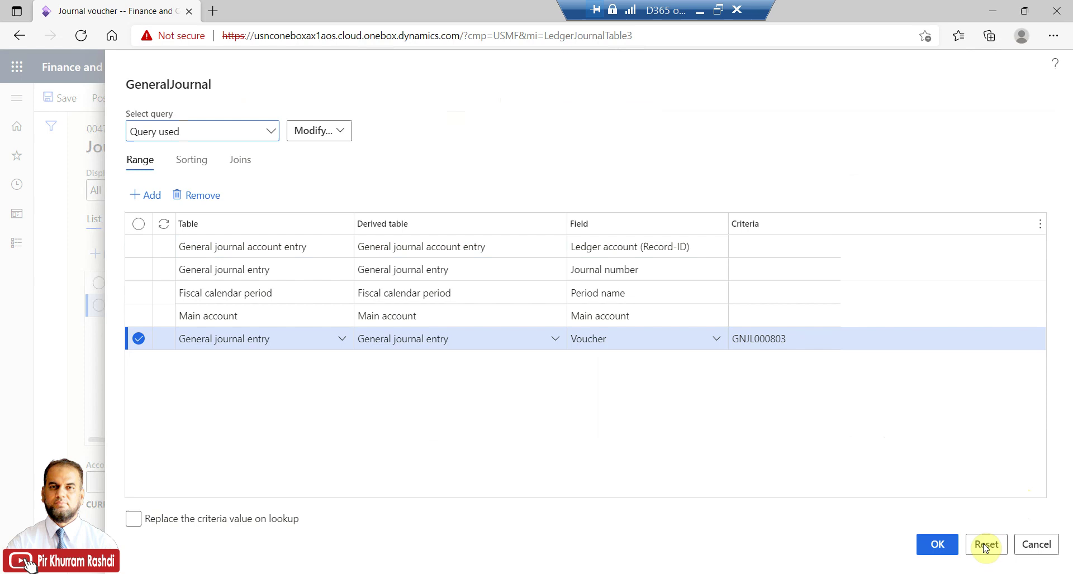
{"action": "left_click", "coordinate": [985, 546]}
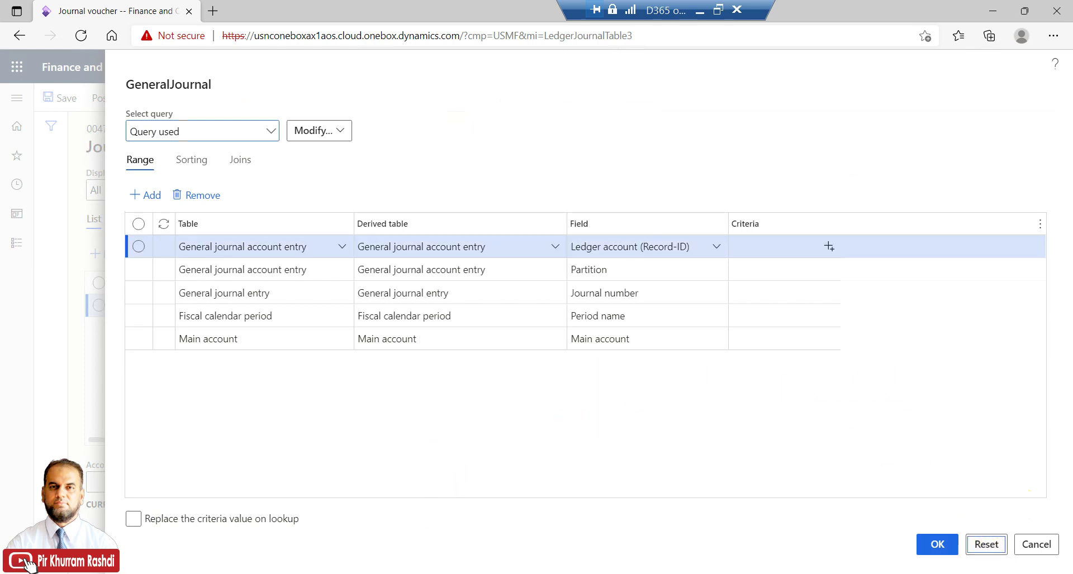
Copy voucher number GNJL000801 from the Notepad notes
{"action": "left_click", "coordinate": [416, 573]}
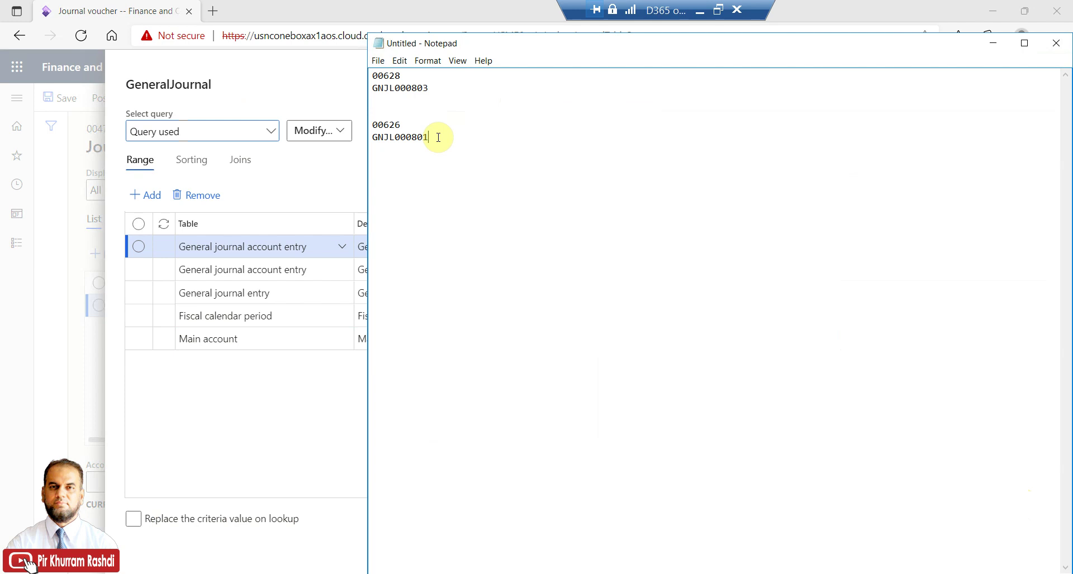
{"action": "left_click_drag", "start_coordinate": [438, 137], "coordinate": [372, 138]}
{"action": "right_click", "coordinate": [388, 137]}
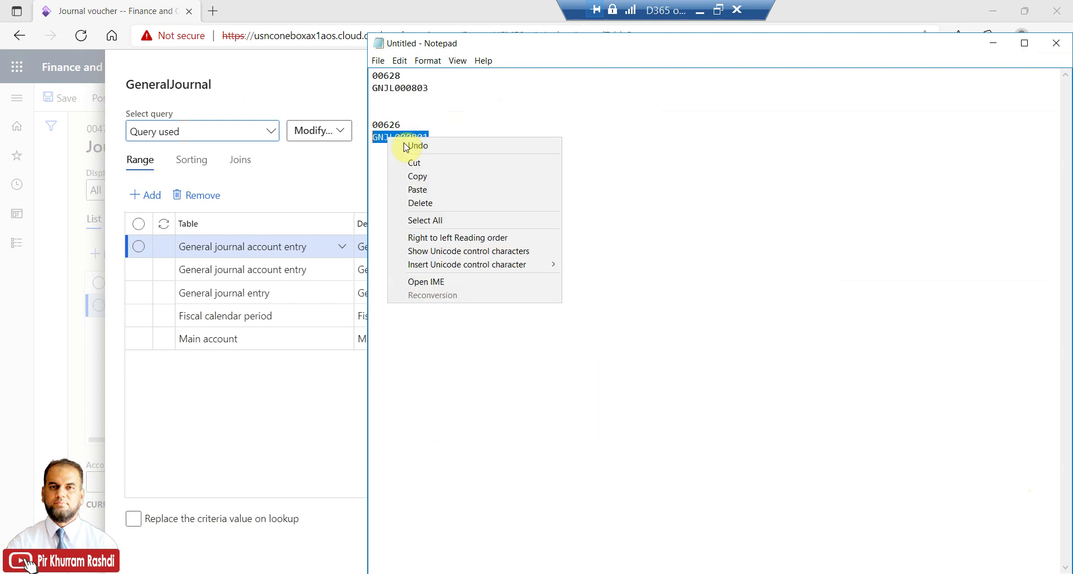
{"action": "left_click", "coordinate": [429, 176]}
{"action": "left_click", "coordinate": [347, 428]}
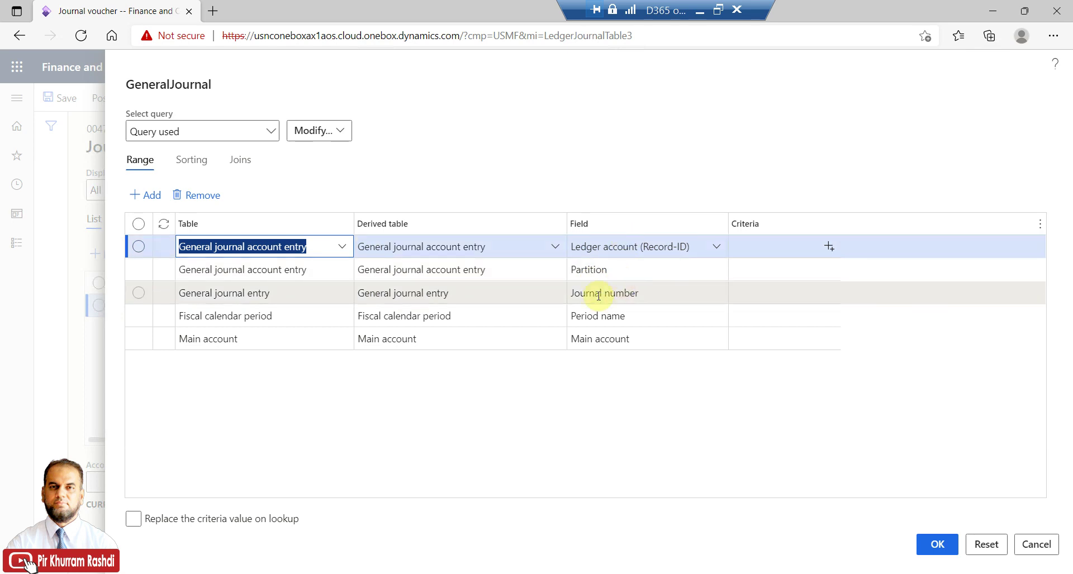
Insert a new range row below the General journal entry row in the GeneralJournal query
{"action": "left_click", "coordinate": [508, 293]}
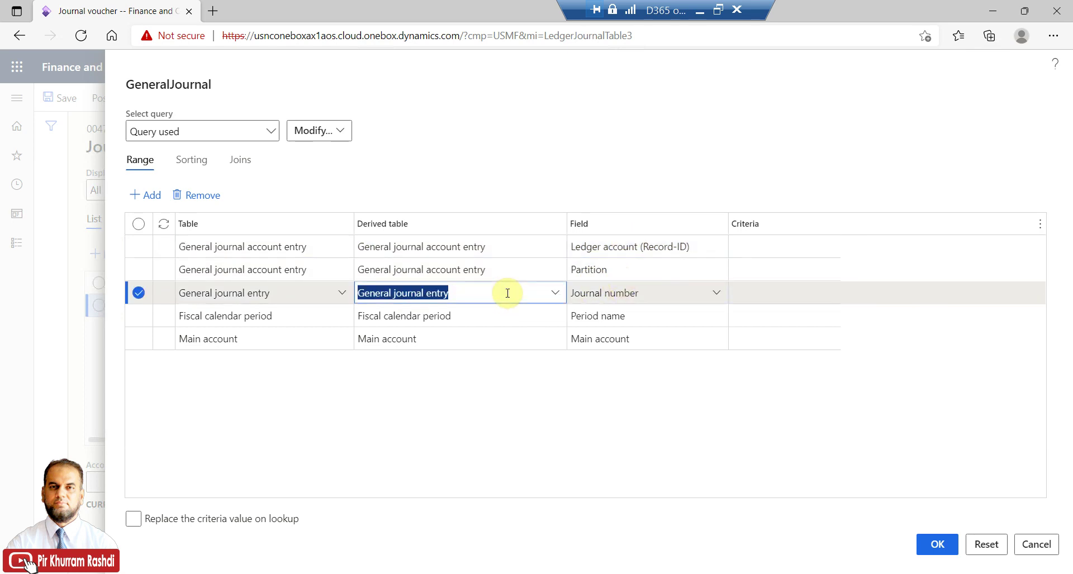
{"action": "left_click", "coordinate": [146, 195]}
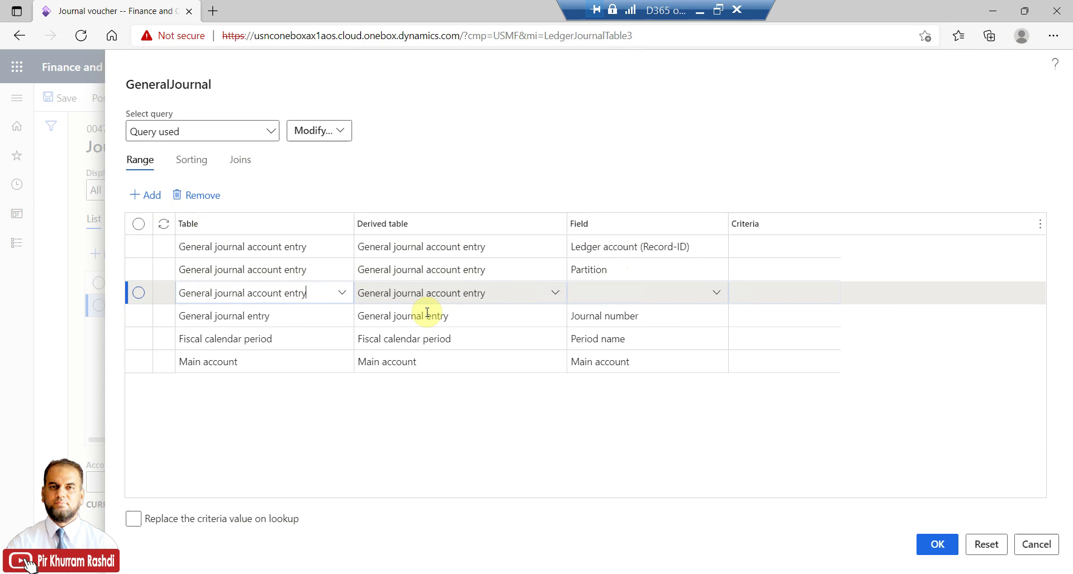
{"action": "left_click", "coordinate": [624, 293]}
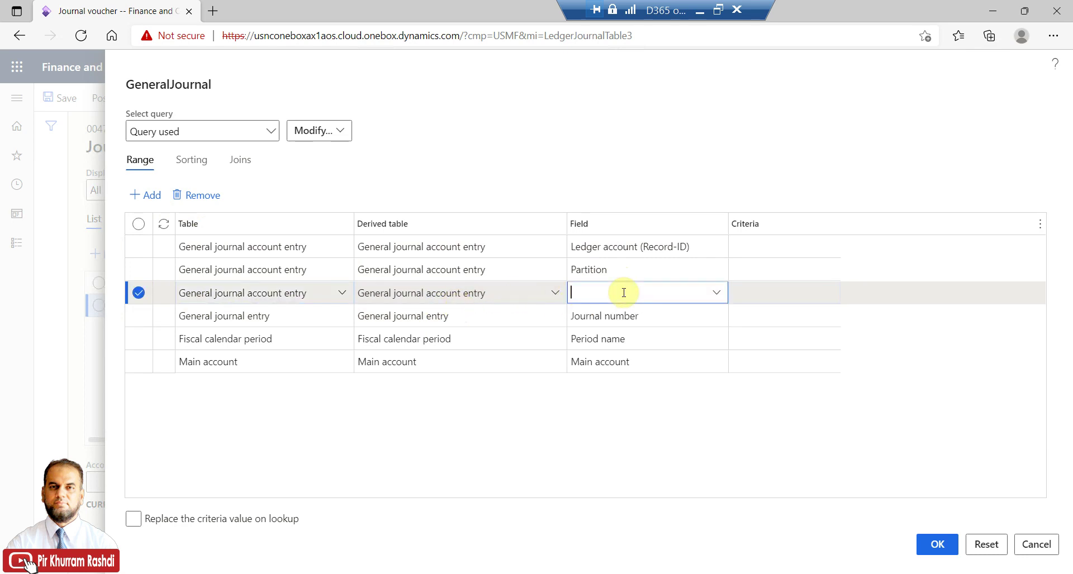
{"action": "left_click", "coordinate": [715, 295]}
{"action": "scroll", "coordinate": [669, 412], "scroll_direction": "down", "scroll_amount": 5}
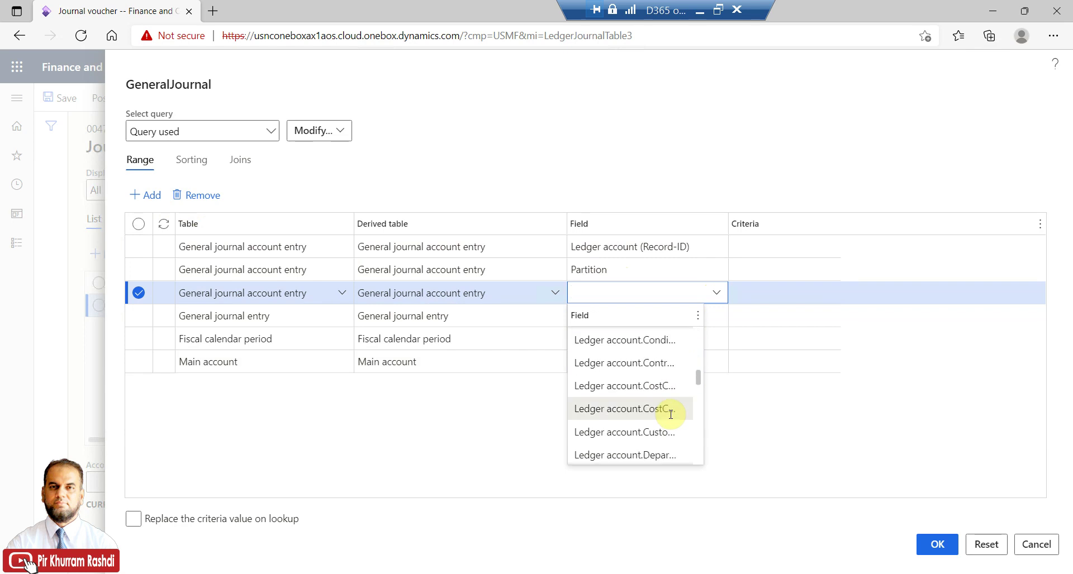
{"action": "scroll", "coordinate": [671, 415], "scroll_direction": "down", "scroll_amount": 3}
{"action": "scroll", "coordinate": [671, 415], "scroll_direction": "down", "scroll_amount": 3}
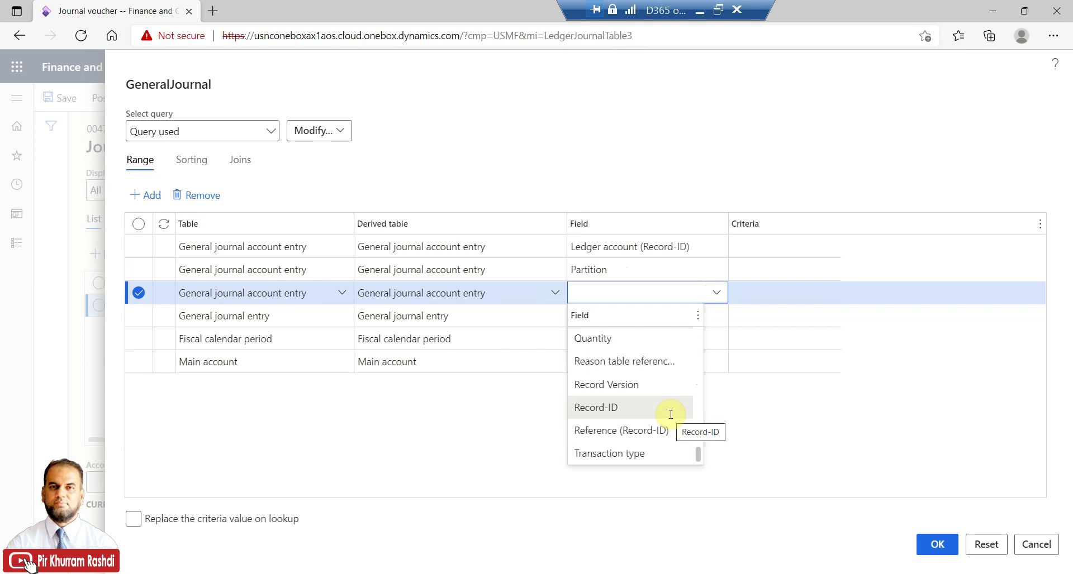
{"action": "scroll", "coordinate": [670, 414], "scroll_direction": "up", "scroll_amount": 2}
{"action": "scroll", "coordinate": [670, 415], "scroll_direction": "up", "scroll_amount": 3}
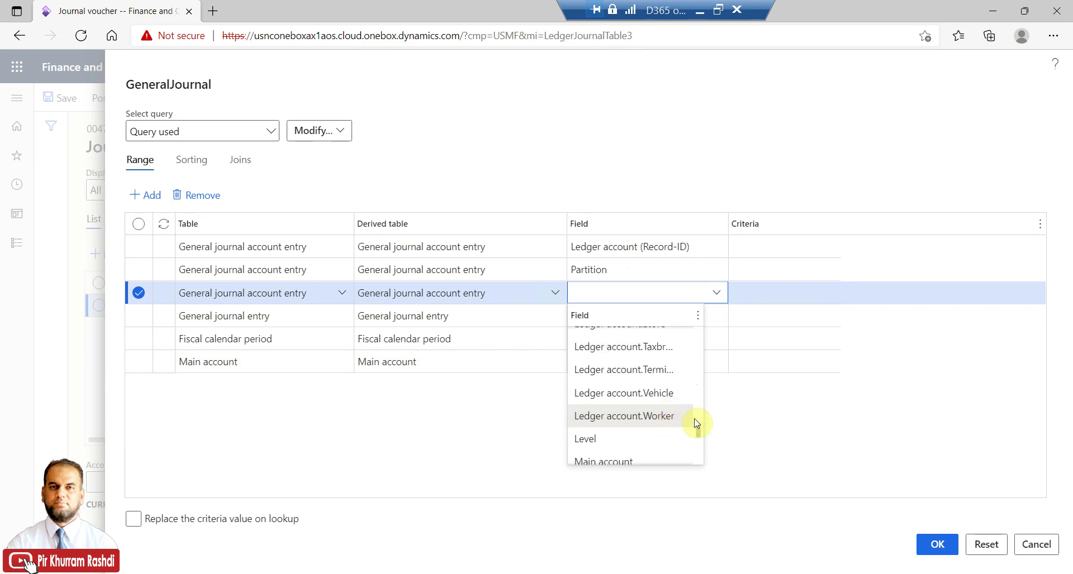
{"action": "mouse_move", "coordinate": [698, 424]}
{"action": "left_mouse_down"}
{"action": "mouse_move", "coordinate": [700, 403]}
{"action": "mouse_move", "coordinate": [698, 454]}
{"action": "mouse_move", "coordinate": [702, 444]}
{"action": "left_mouse_up"}
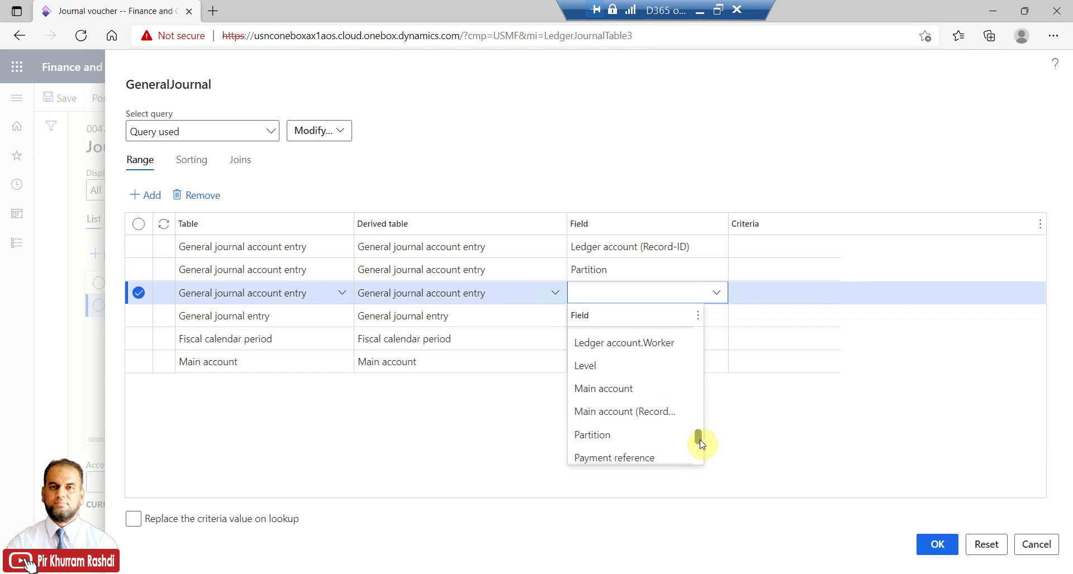
{"action": "left_click", "coordinate": [498, 295]}
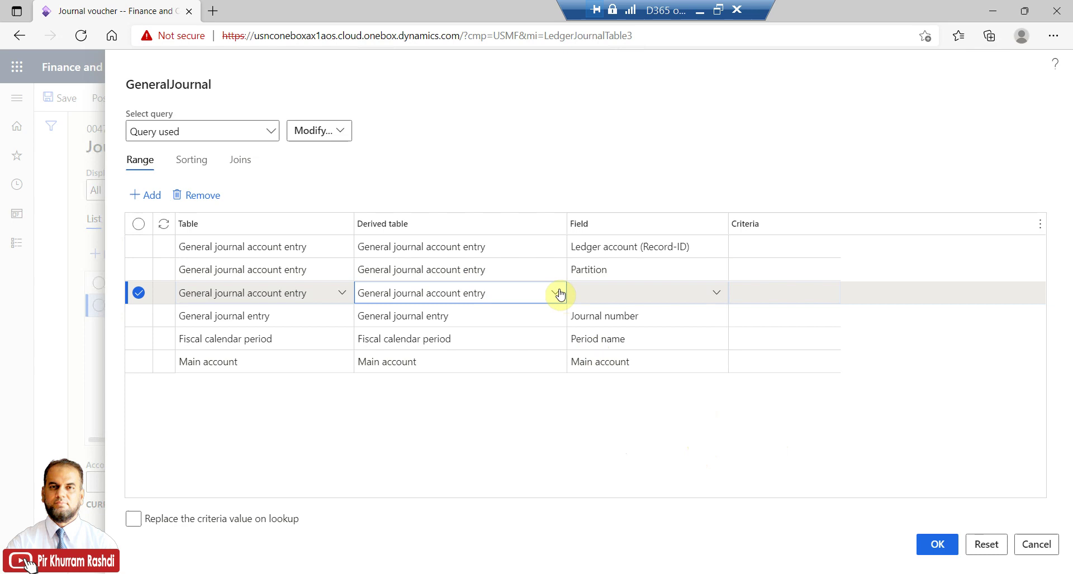
{"action": "left_click", "coordinate": [558, 295]}
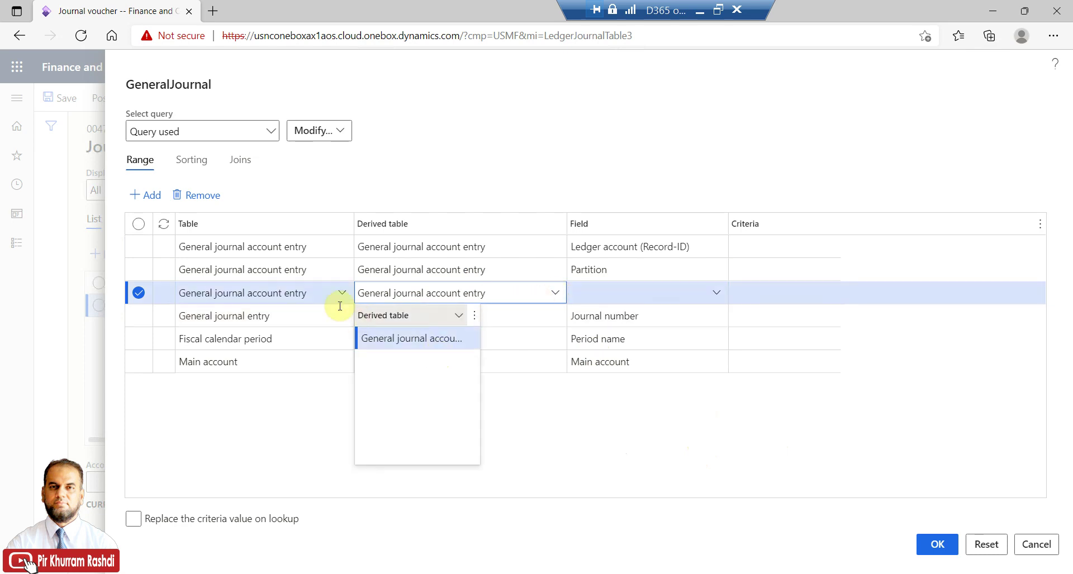
Set the new range to table General journal entry, field Voucher, criteria GNJL000801, and apply it
{"action": "left_click", "coordinate": [326, 296]}
{"action": "left_click", "coordinate": [342, 293]}
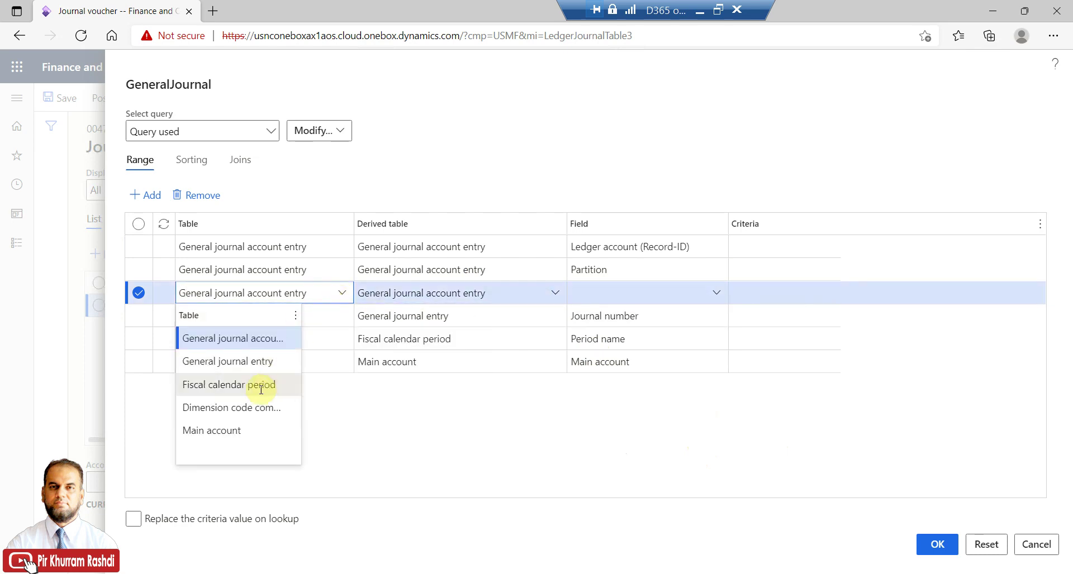
{"action": "left_click", "coordinate": [228, 361]}
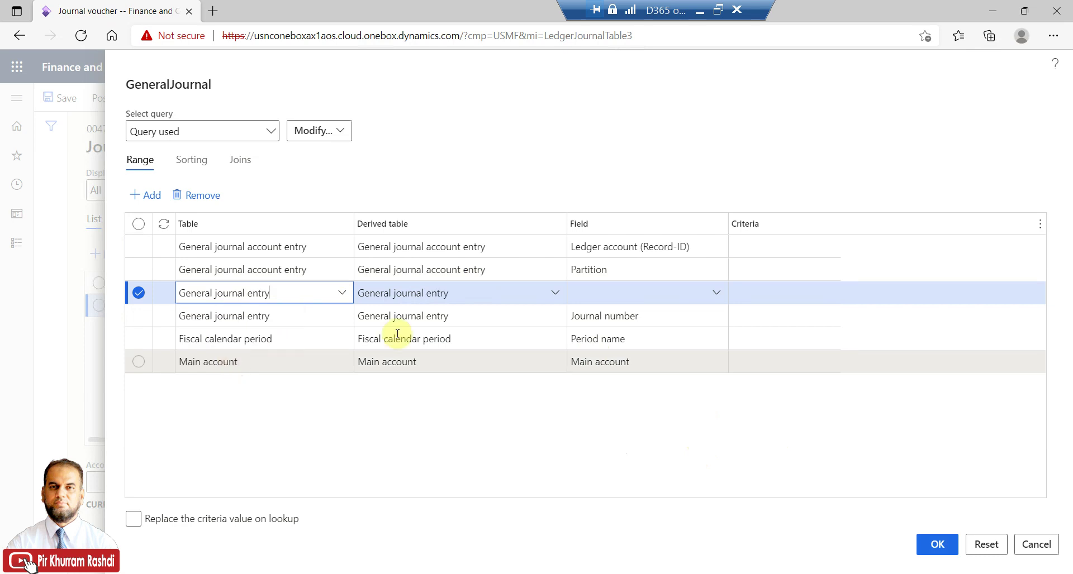
{"action": "left_click", "coordinate": [586, 297]}
{"action": "left_click", "coordinate": [716, 292]}
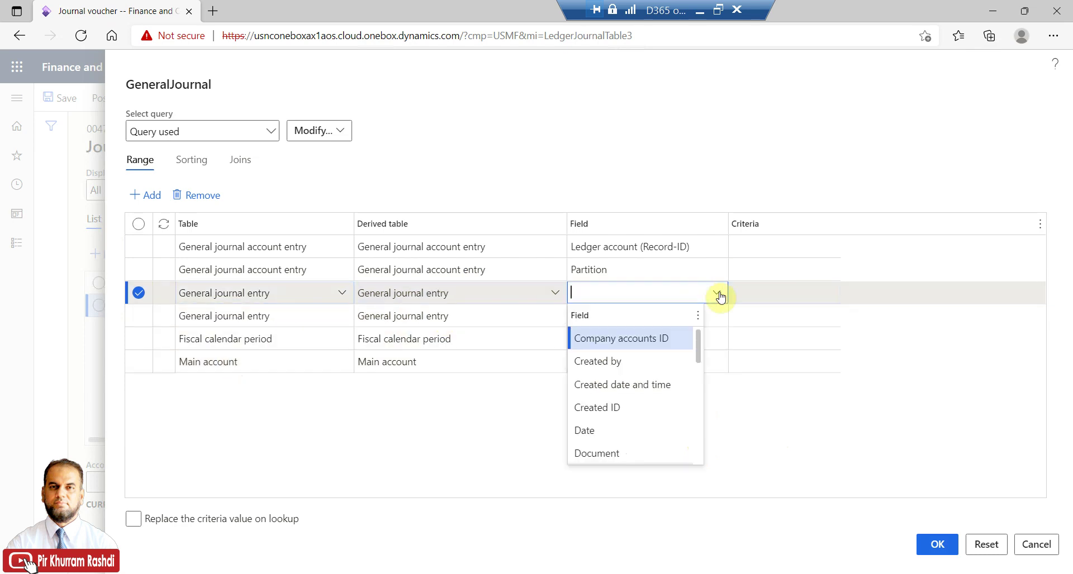
{"action": "scroll", "coordinate": [643, 407], "scroll_direction": "down", "scroll_amount": 5}
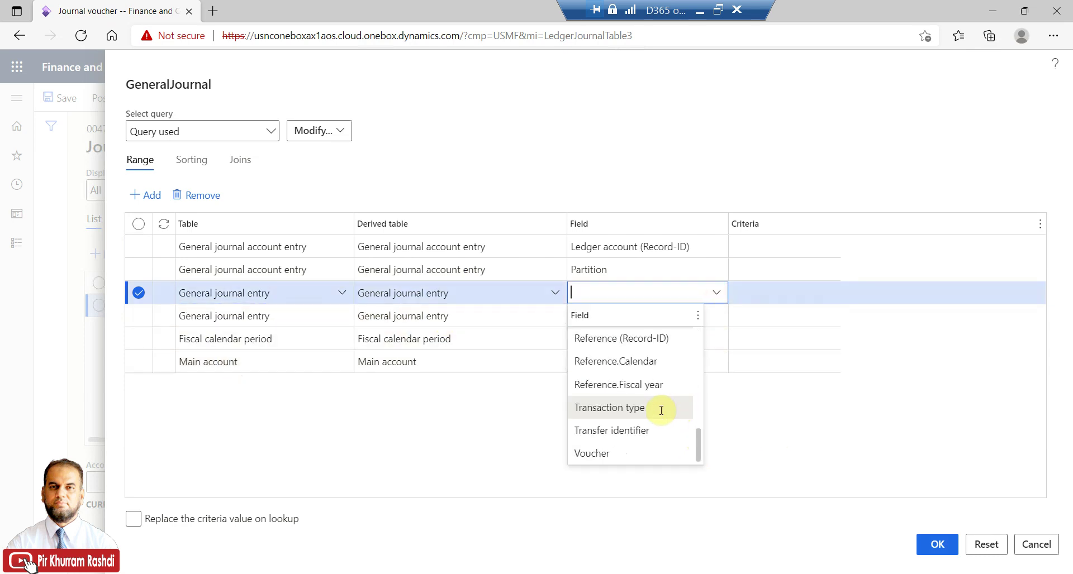
{"action": "left_click", "coordinate": [618, 453]}
{"action": "left_click", "coordinate": [752, 294]}
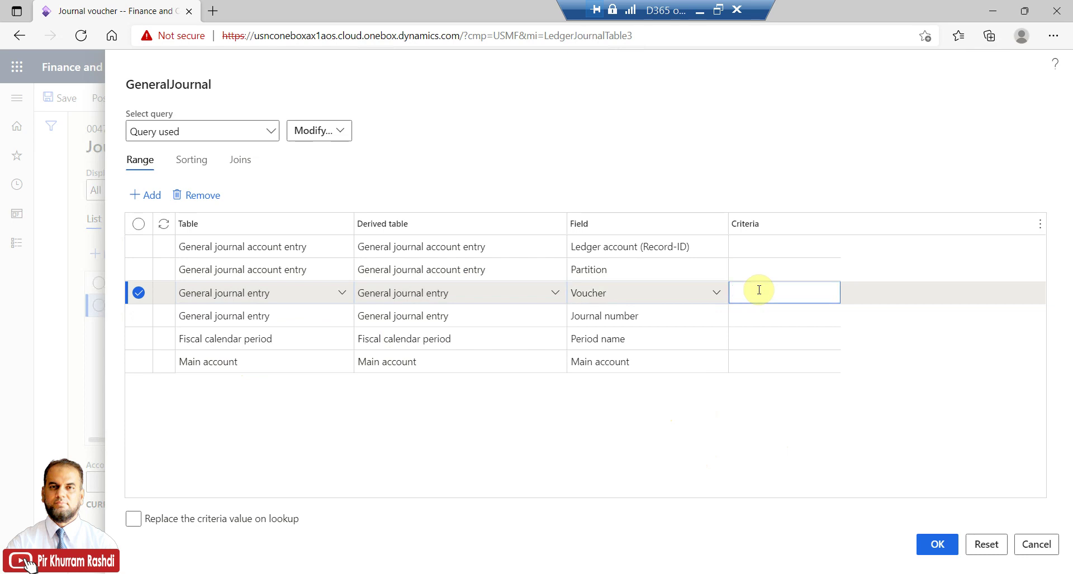
{"action": "type", "text": "GNJL000801"}
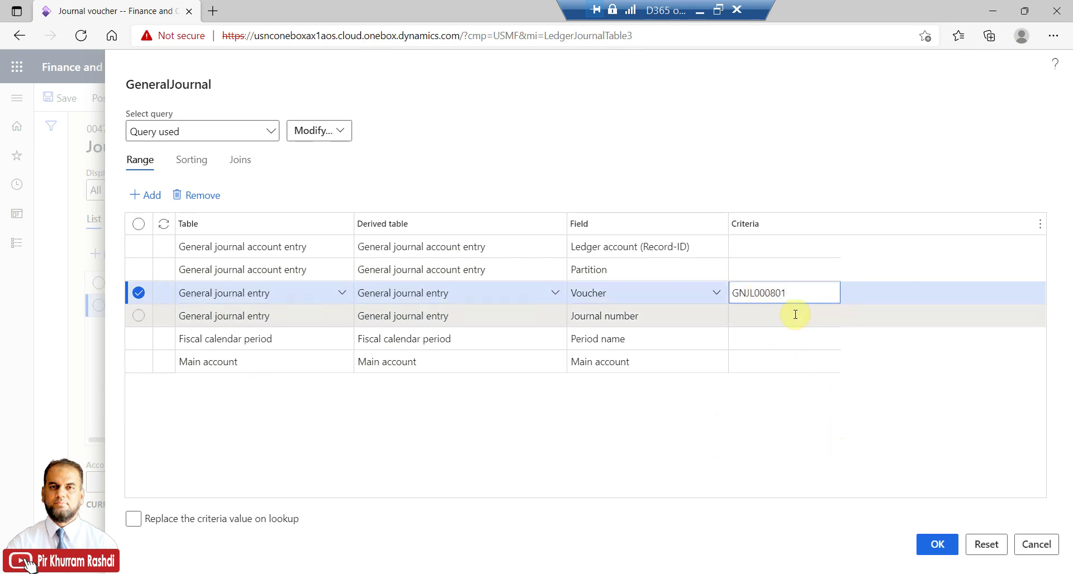
{"action": "left_click", "coordinate": [793, 315]}
{"action": "left_click", "coordinate": [937, 545]}
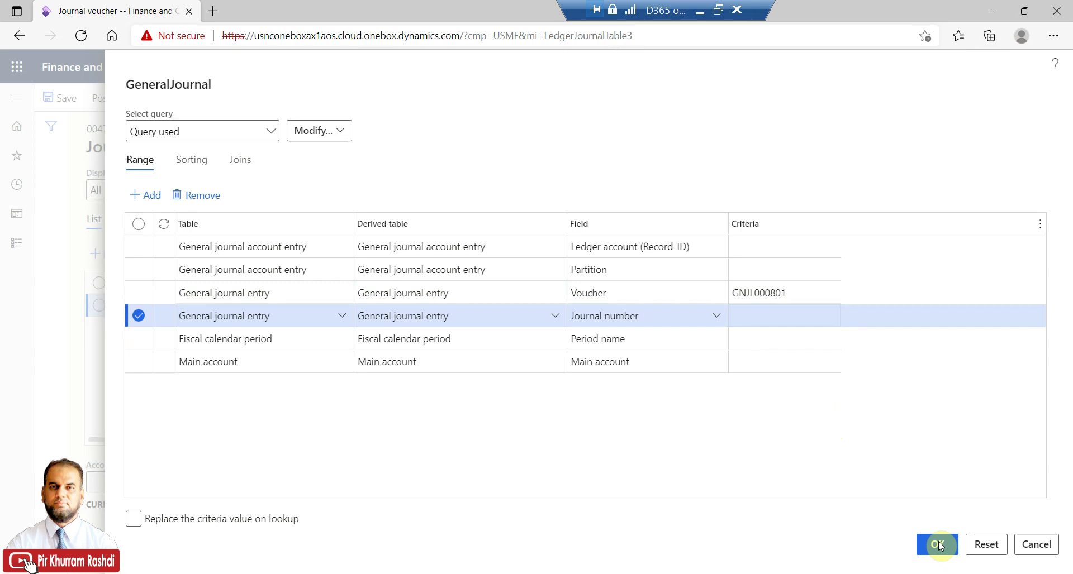
{"action": "left_click_drag", "start_coordinate": [717, 503], "coordinate": [635, 506]}
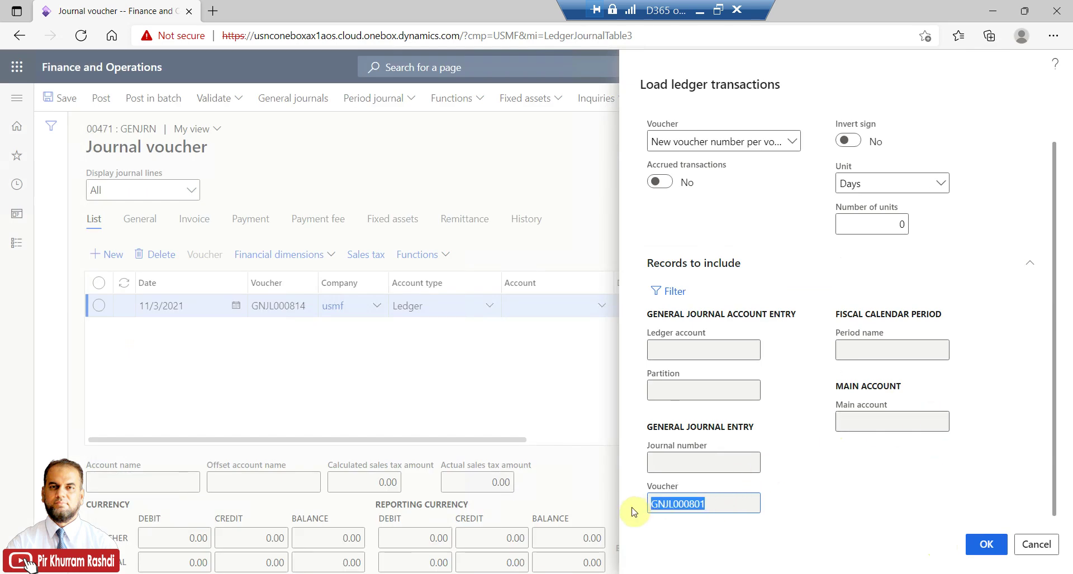
Turn Invert sign on for the GNJL000801 transaction load
{"action": "key", "text": "alt+Tab"}
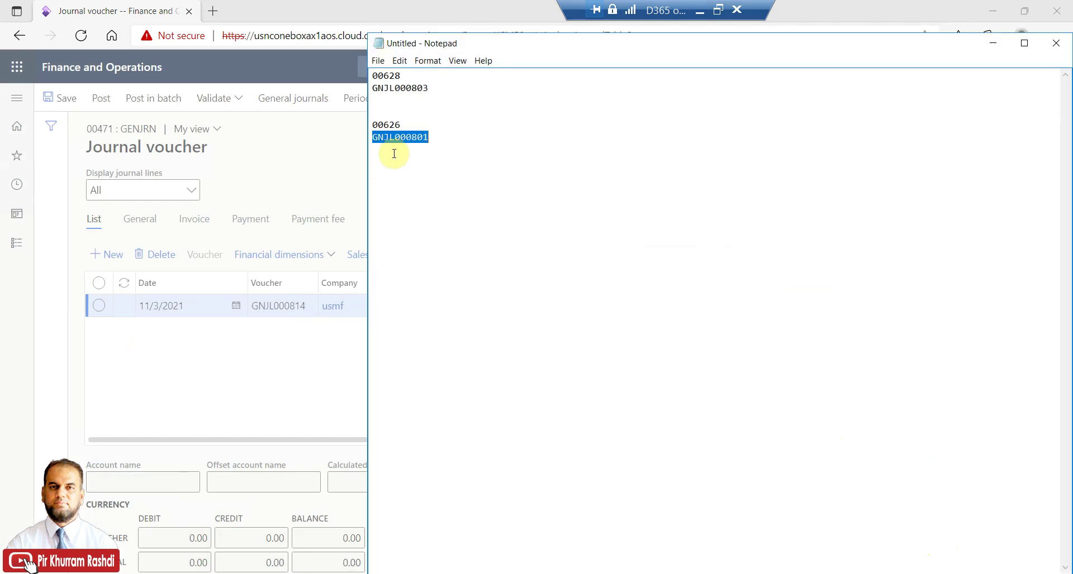
{"action": "left_click", "coordinate": [993, 43]}
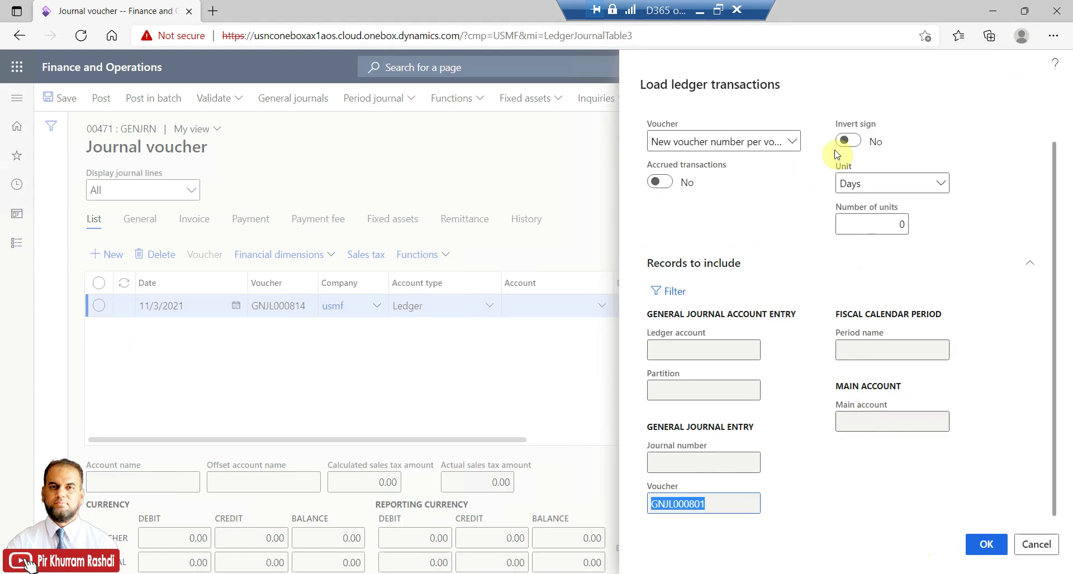
{"action": "left_click", "coordinate": [849, 141]}
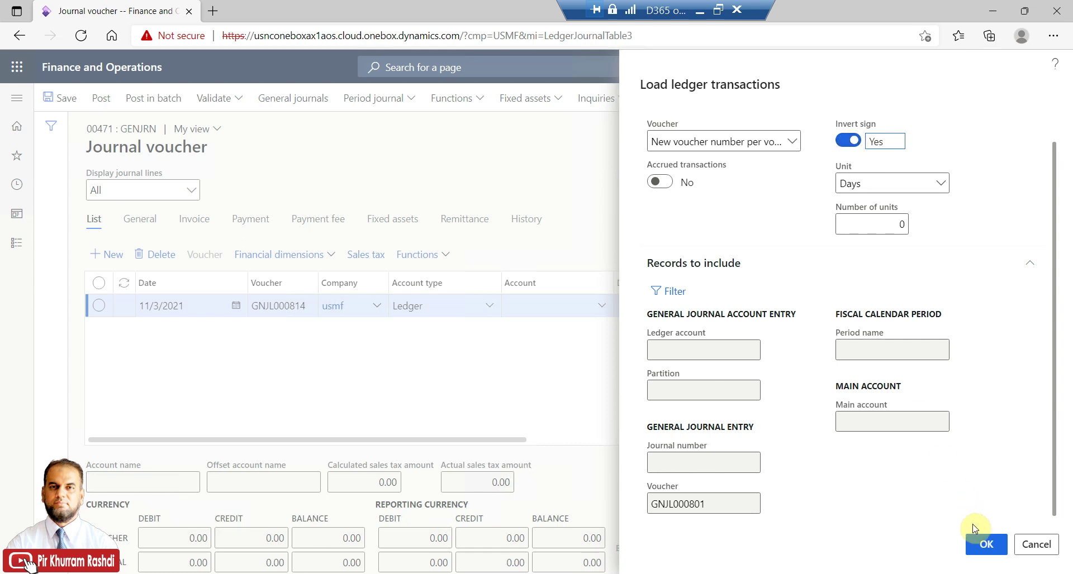
Load the GNJL000801 transactions and check the lines' debit and credit amounts
{"action": "left_click", "coordinate": [984, 544]}
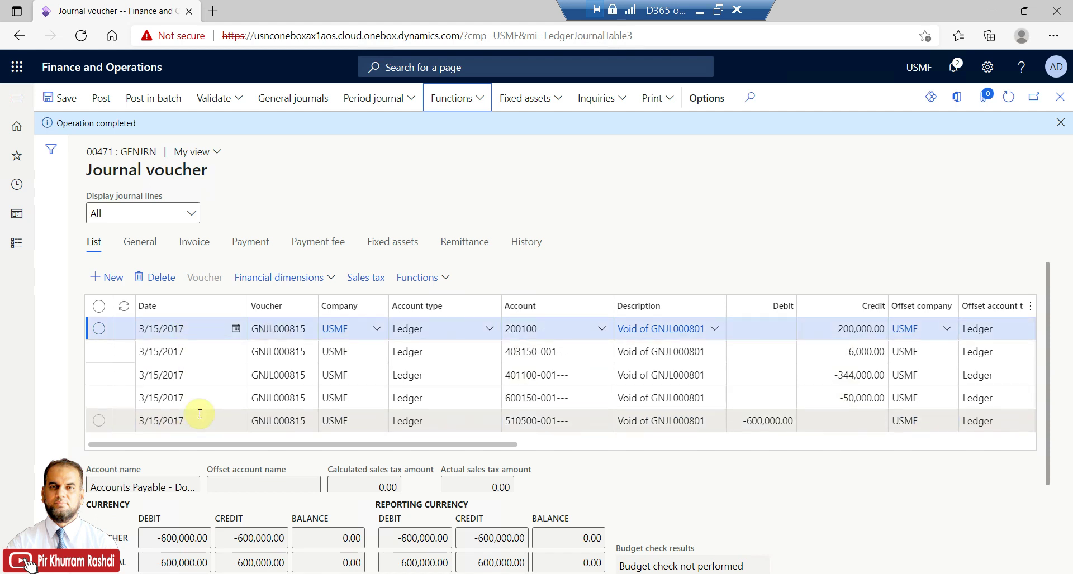
{"action": "left_click", "coordinate": [756, 420]}
{"action": "left_click", "coordinate": [744, 421]}
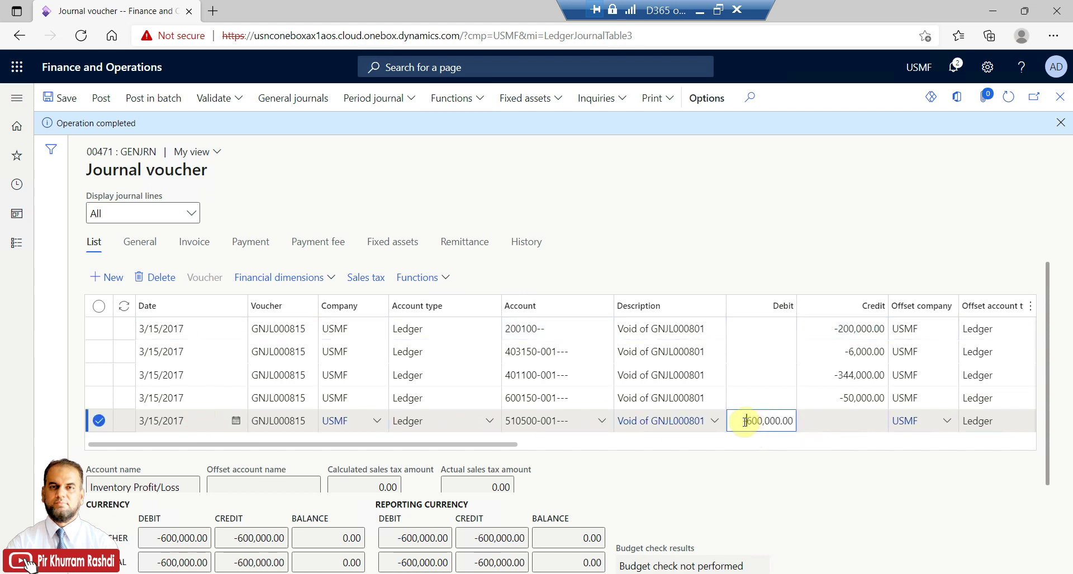
{"action": "left_click", "coordinate": [842, 334]}
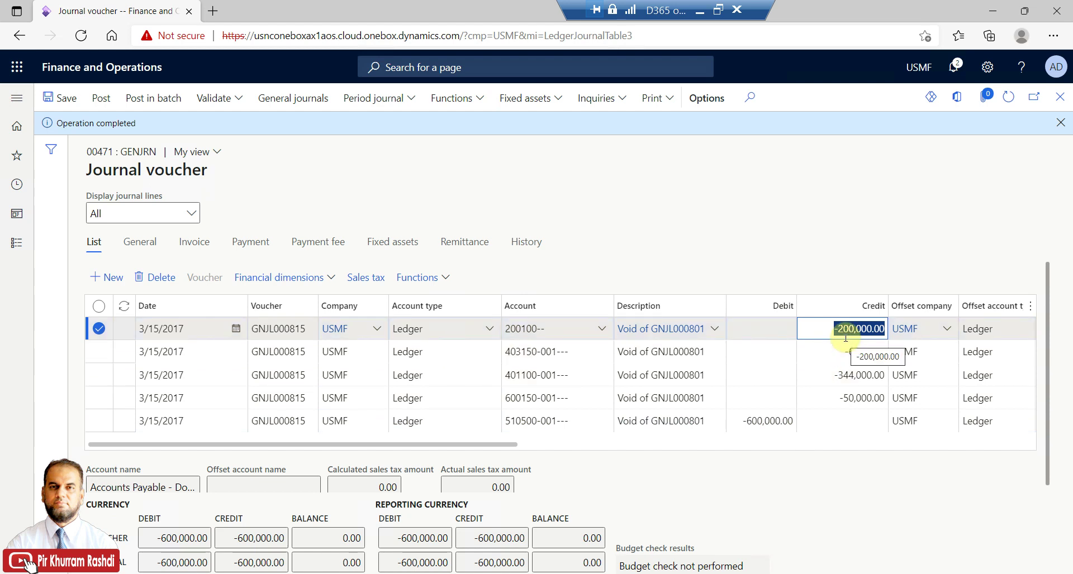
{"action": "left_click", "coordinate": [835, 330]}
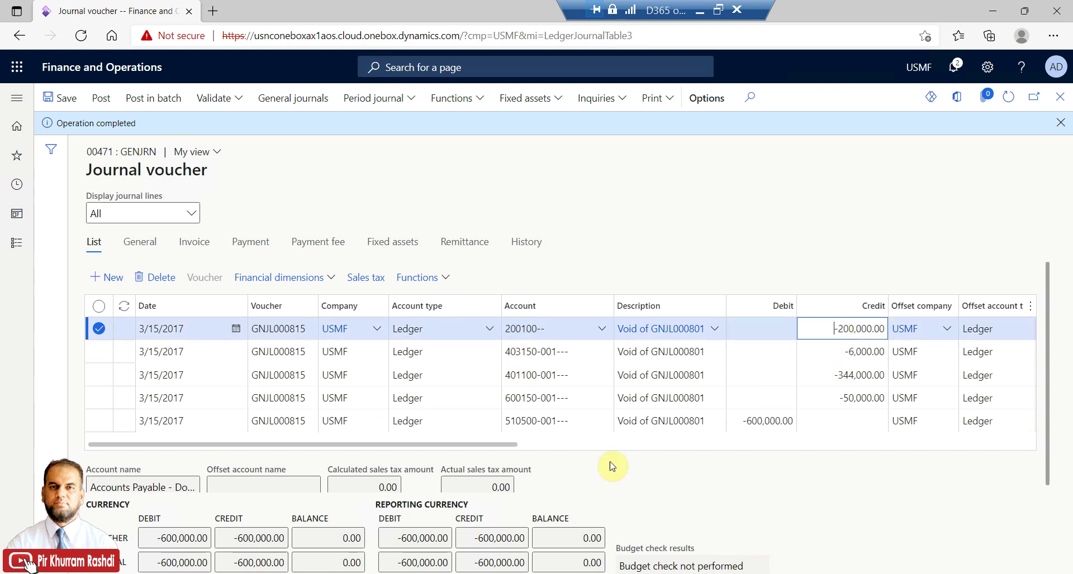
Scroll across all columns of the five 'Void of GNJL000801' journal lines
{"action": "mouse_move", "coordinate": [503, 445]}
{"action": "left_mouse_down"}
{"action": "mouse_move", "coordinate": [724, 447]}
{"action": "mouse_move", "coordinate": [437, 449]}
{"action": "left_mouse_up"}
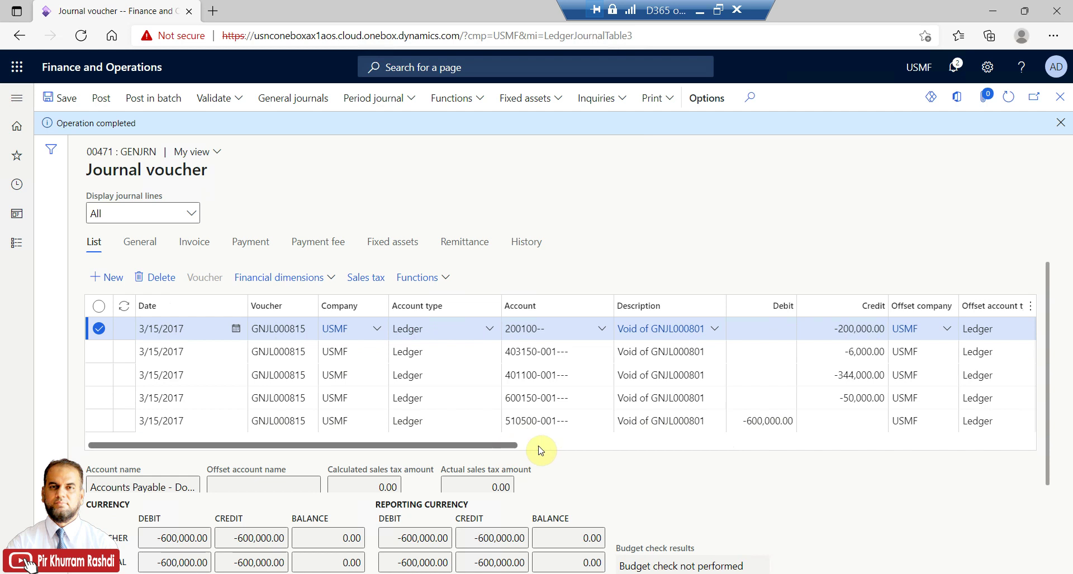
{"action": "left_click_drag", "start_coordinate": [544, 448], "coordinate": [717, 451]}
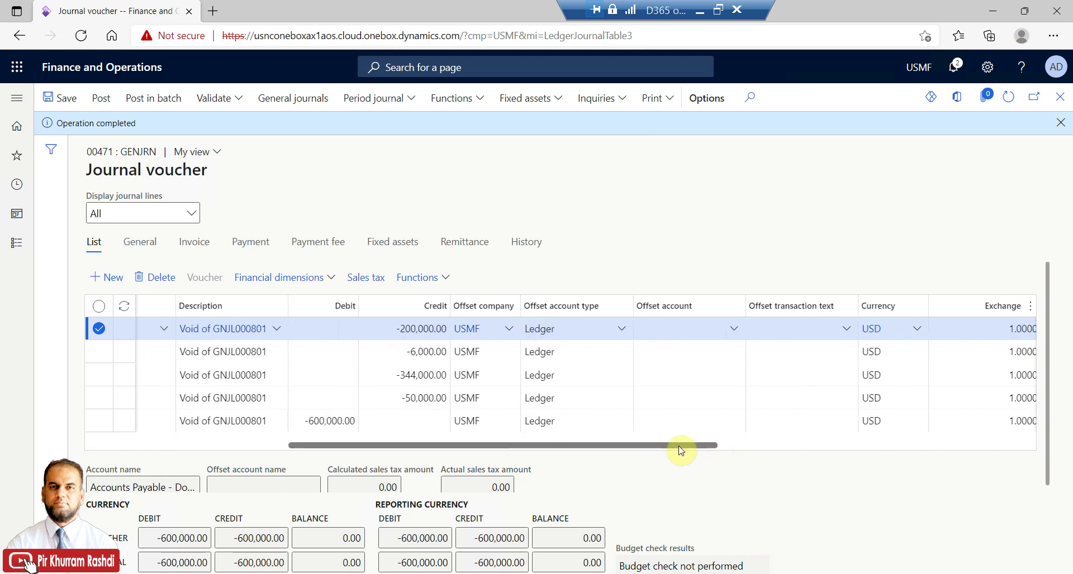
{"action": "mouse_move", "coordinate": [717, 450]}
{"action": "left_mouse_down"}
{"action": "mouse_move", "coordinate": [577, 450]}
{"action": "mouse_move", "coordinate": [723, 452]}
{"action": "left_mouse_up"}
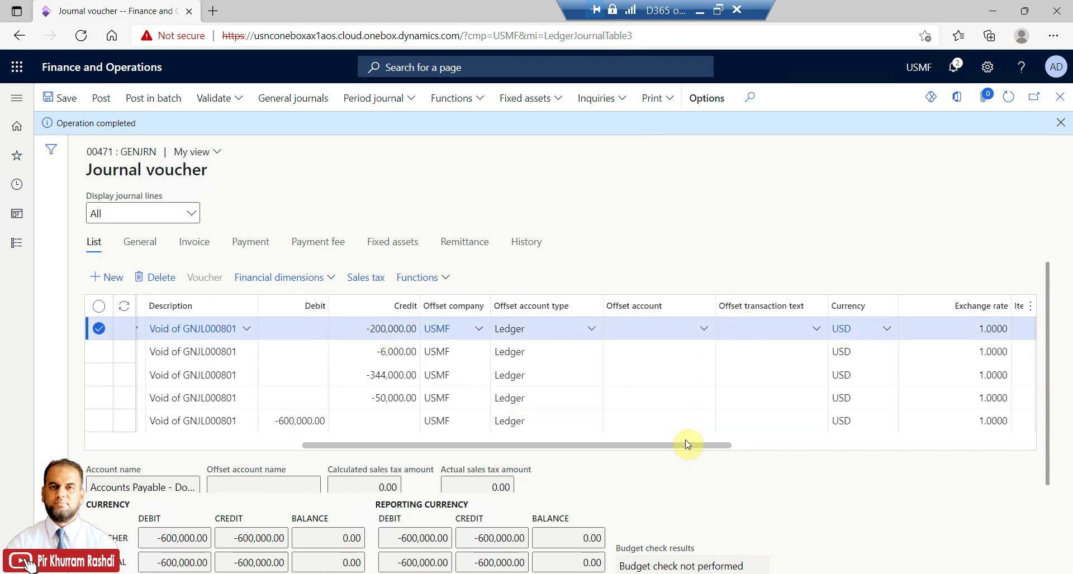
{"action": "left_click_drag", "start_coordinate": [683, 450], "coordinate": [518, 447]}
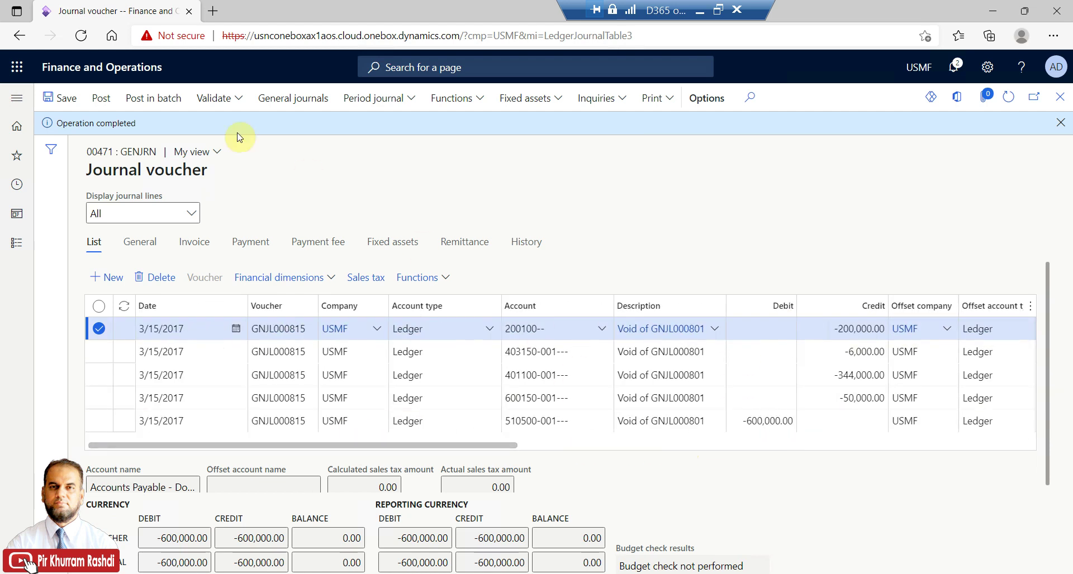
Validate journal 00471 and copy its number 00471 from the caption
{"action": "left_click", "coordinate": [240, 106]}
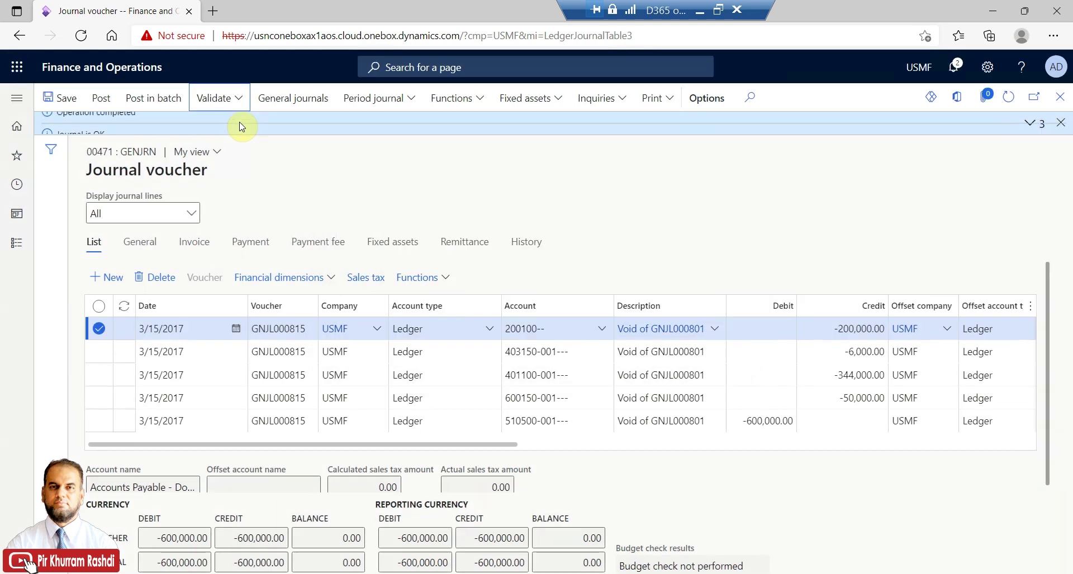
{"action": "left_click", "coordinate": [114, 154]}
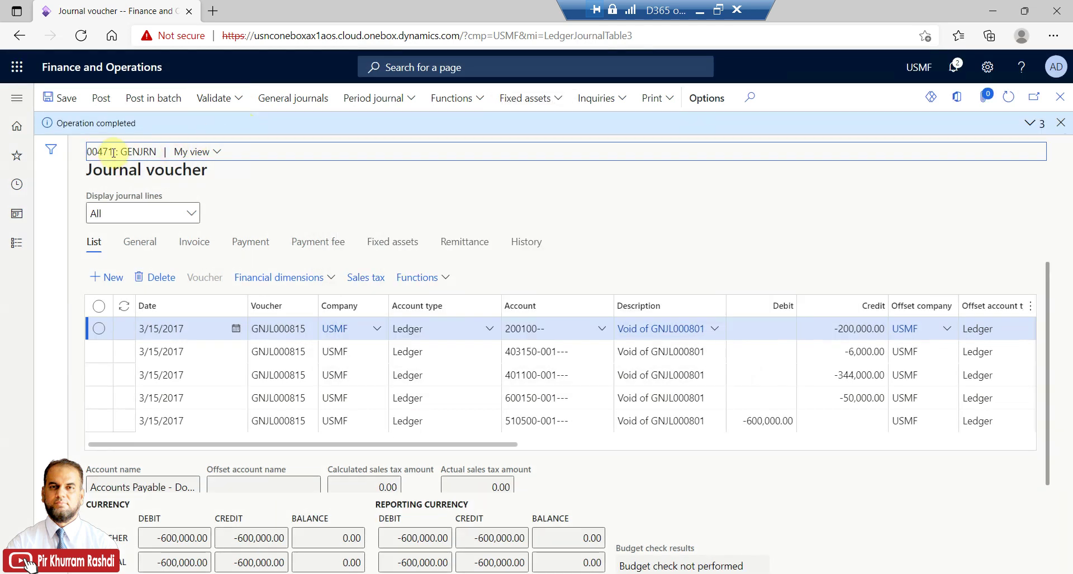
{"action": "left_click_drag", "start_coordinate": [114, 153], "coordinate": [88, 151]}
{"action": "right_click", "coordinate": [90, 151]}
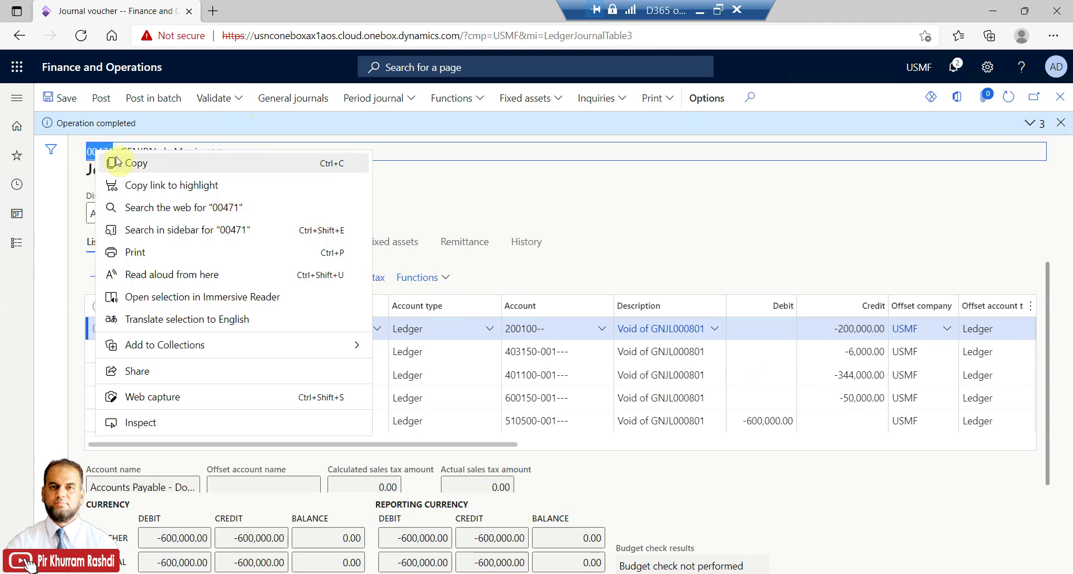
{"action": "left_click", "coordinate": [118, 162]}
Record journal number 00471 in Notepad and close the Journal voucher page
{"action": "key", "text": "alt+Tab"}
{"action": "left_click", "coordinate": [500, 168]}
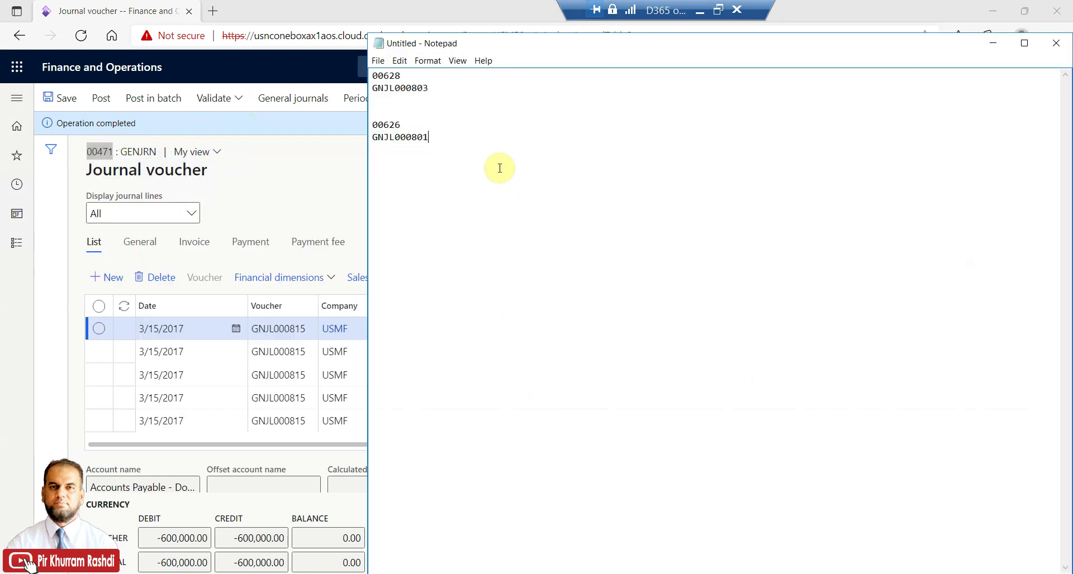
{"action": "key", "text": "Return"}
{"action": "key", "text": "Return"}
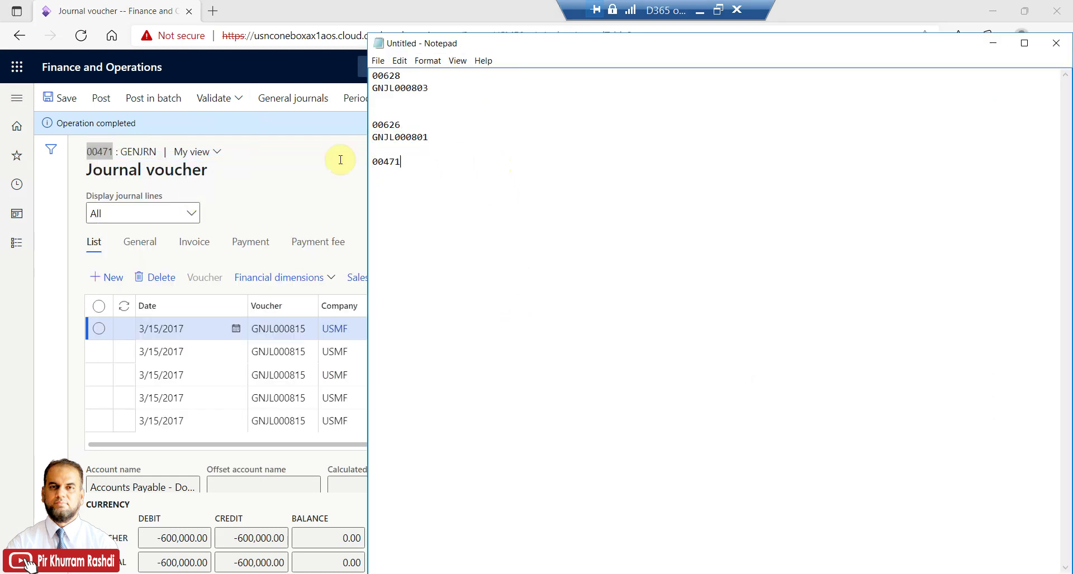
{"action": "left_click", "coordinate": [279, 154]}
{"action": "left_click", "coordinate": [1065, 99]}
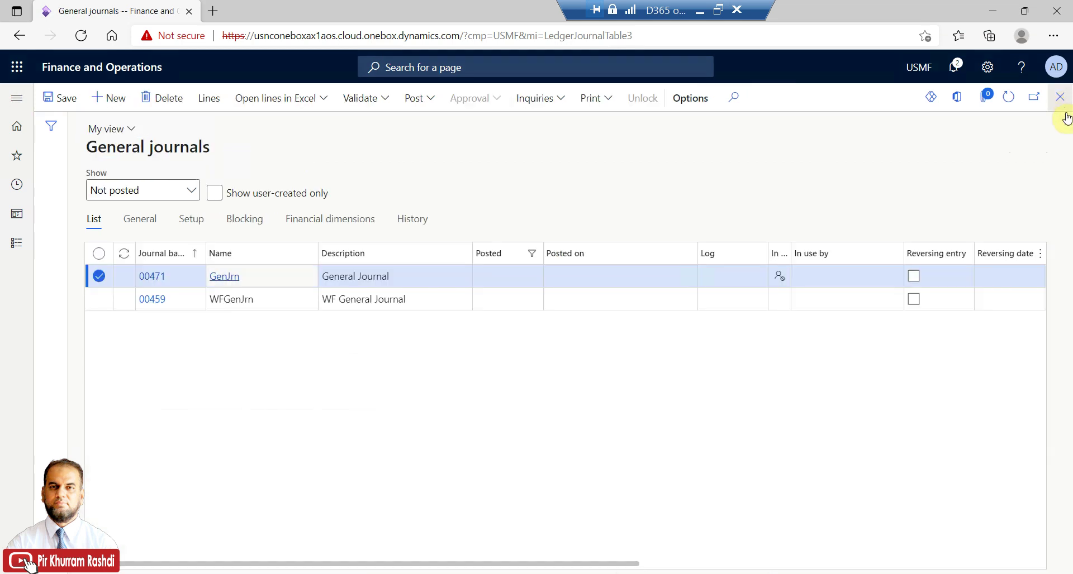
Copy batch number 00626 from Notepad for journal 00471's description
{"action": "left_click", "coordinate": [569, 276]}
{"action": "left_click", "coordinate": [370, 282]}
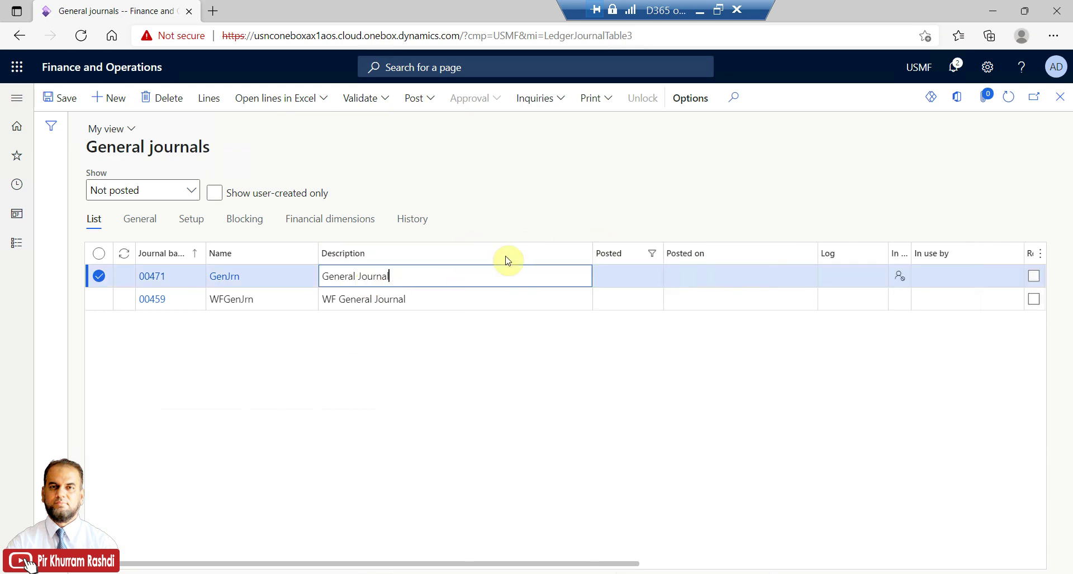
{"action": "key", "text": "alt+Tab"}
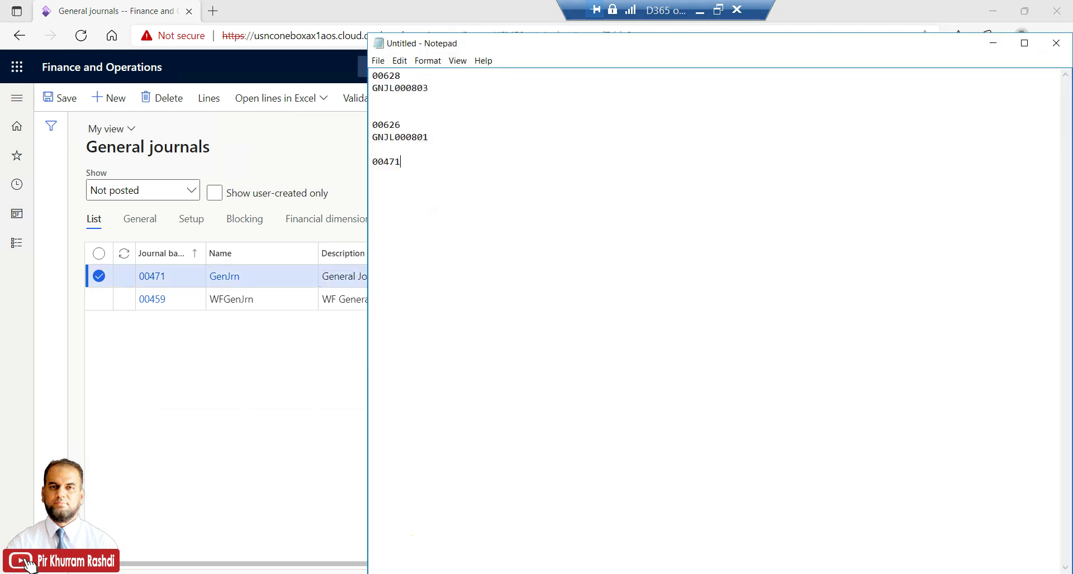
{"action": "left_click_drag", "start_coordinate": [402, 124], "coordinate": [369, 122]}
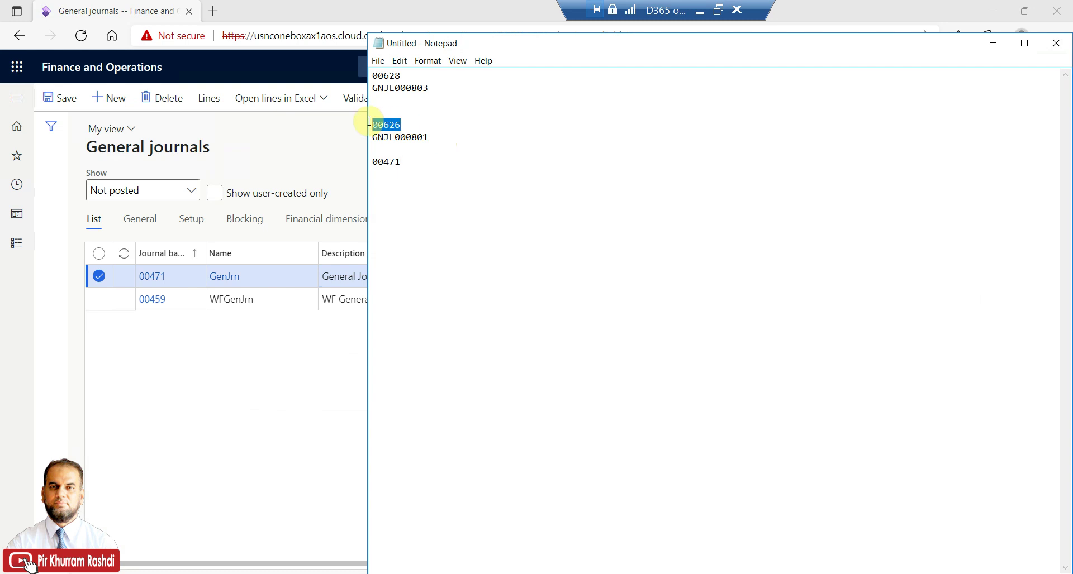
{"action": "right_click", "coordinate": [379, 123]}
{"action": "left_click", "coordinate": [402, 160]}
{"action": "left_click", "coordinate": [360, 355]}
Replace the description with 'Reverse of Journal Batch: 00626, Voucher: GNJL000801'
{"action": "left_click", "coordinate": [415, 278]}
{"action": "left_click_drag", "start_coordinate": [429, 278], "coordinate": [310, 284]}
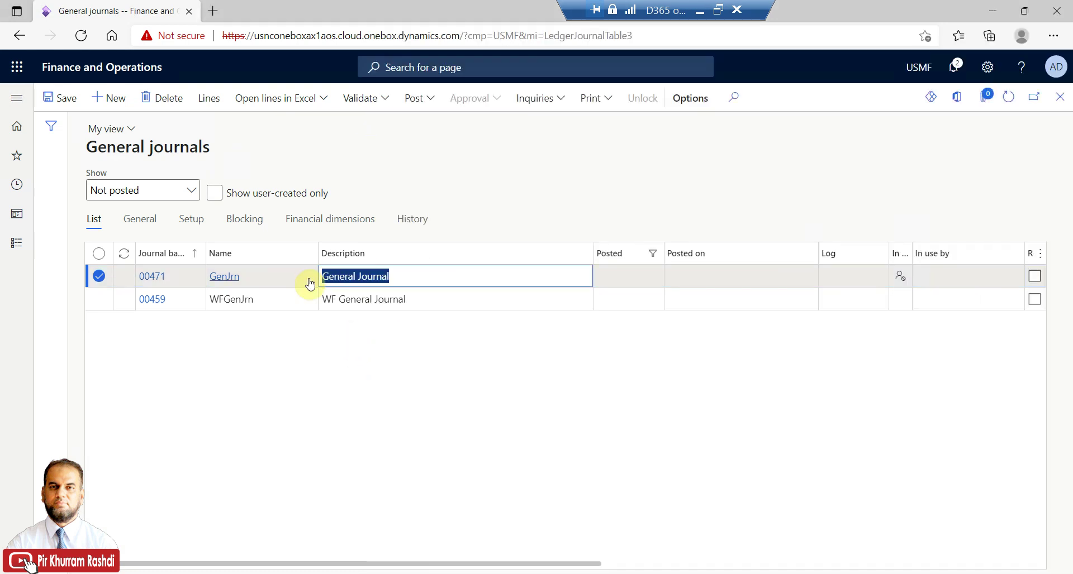
{"action": "type", "text": "Reverse of"}
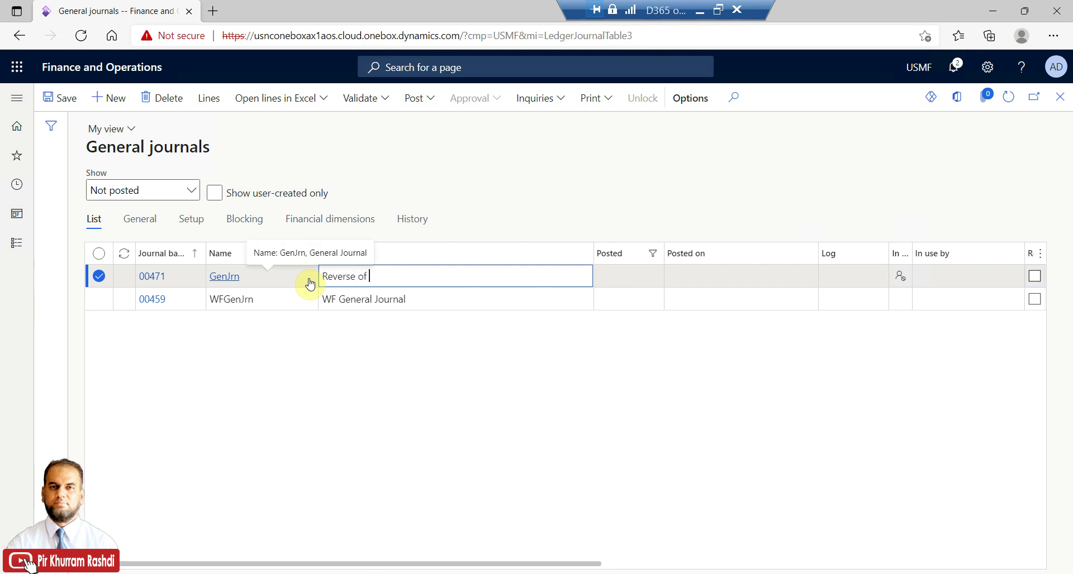
{"action": "key", "text": "ctrl+v"}
{"action": "type", "text": "Journal Batch"}
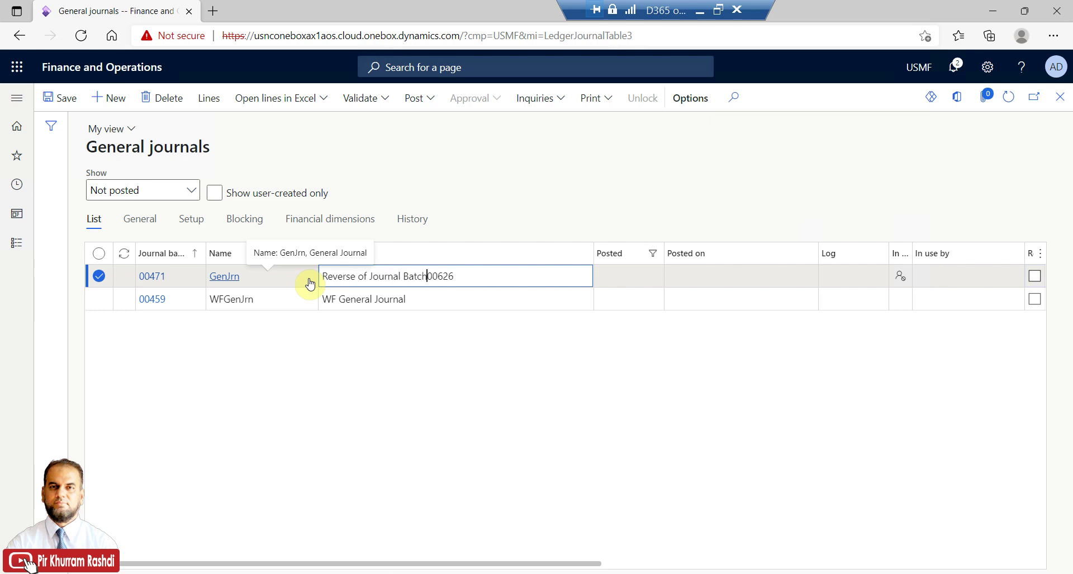
{"action": "type", "text": ":"}
{"action": "key", "text": "End"}
{"action": "key", "text": "alt+Tab"}
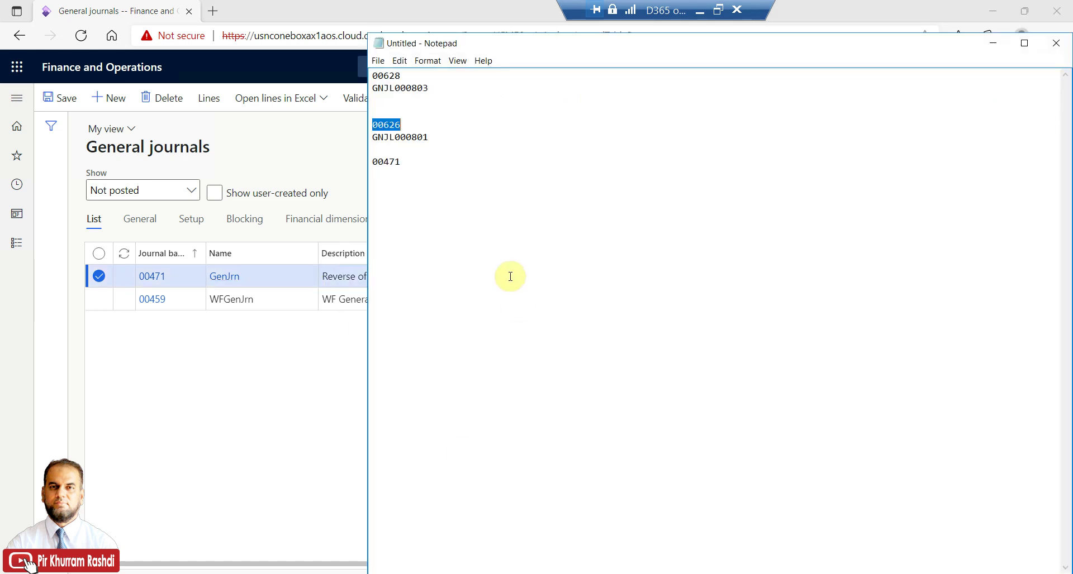
{"action": "left_click_drag", "start_coordinate": [430, 137], "coordinate": [369, 138]}
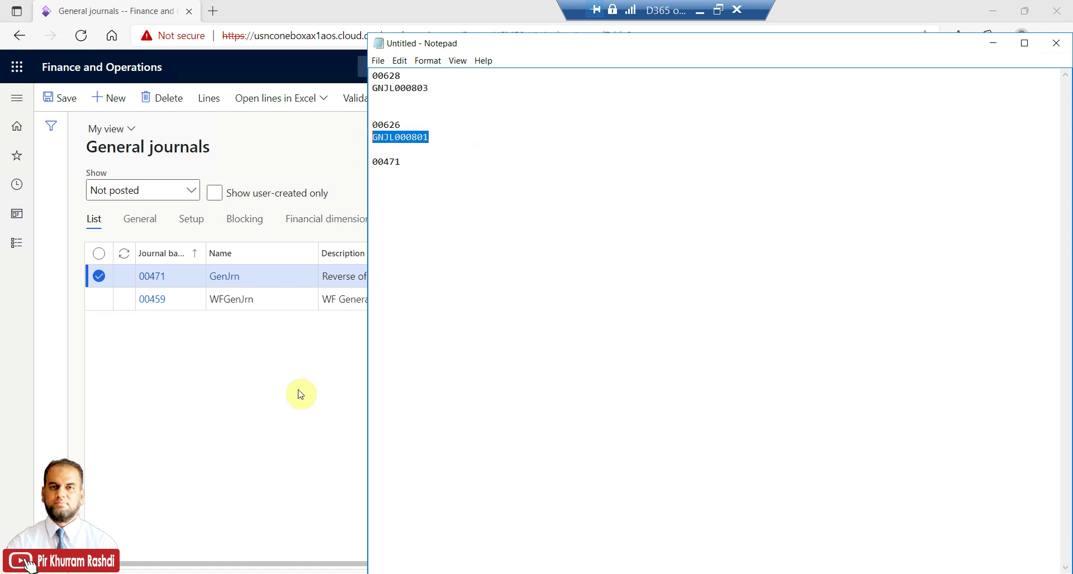
{"action": "key", "text": "alt+Tab"}
{"action": "key", "text": "ctrl+v"}
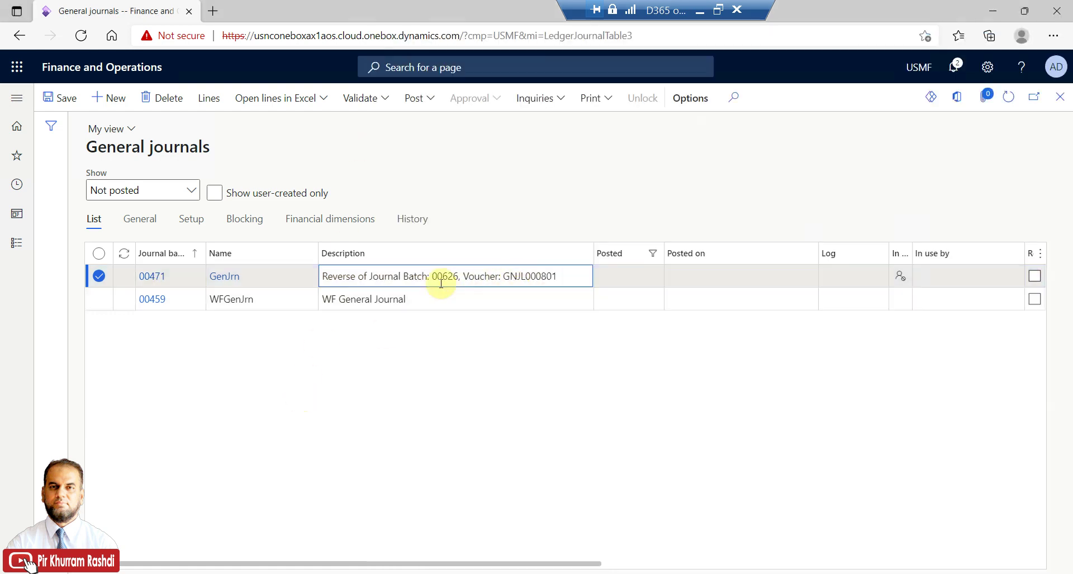
{"action": "left_click", "coordinate": [433, 299]}
{"action": "left_click", "coordinate": [439, 277]}
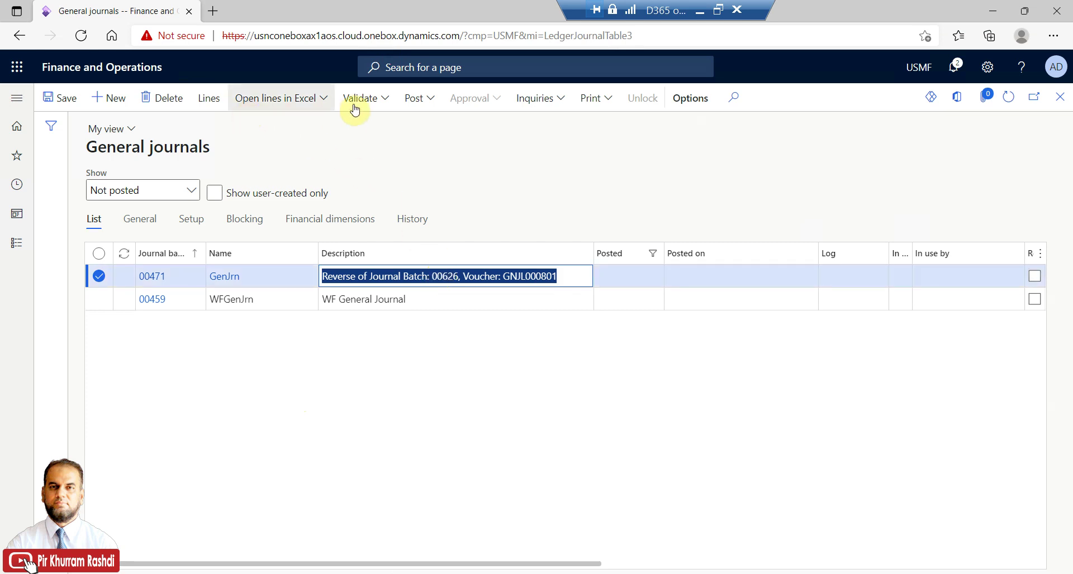
Post journal 00471 and review the posted voucher before closing it
{"action": "left_click", "coordinate": [432, 98]}
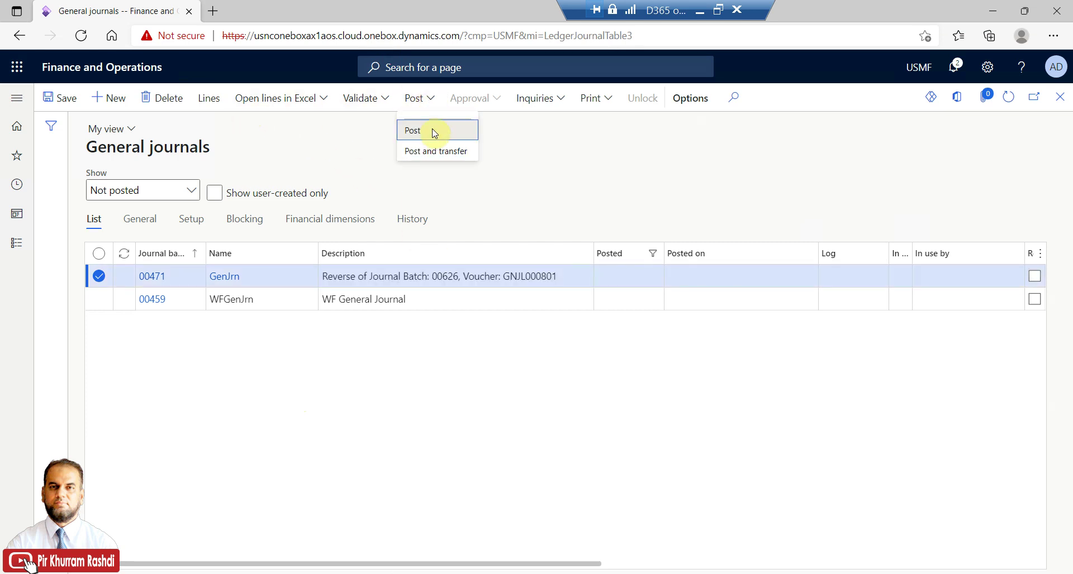
{"action": "left_click", "coordinate": [433, 132]}
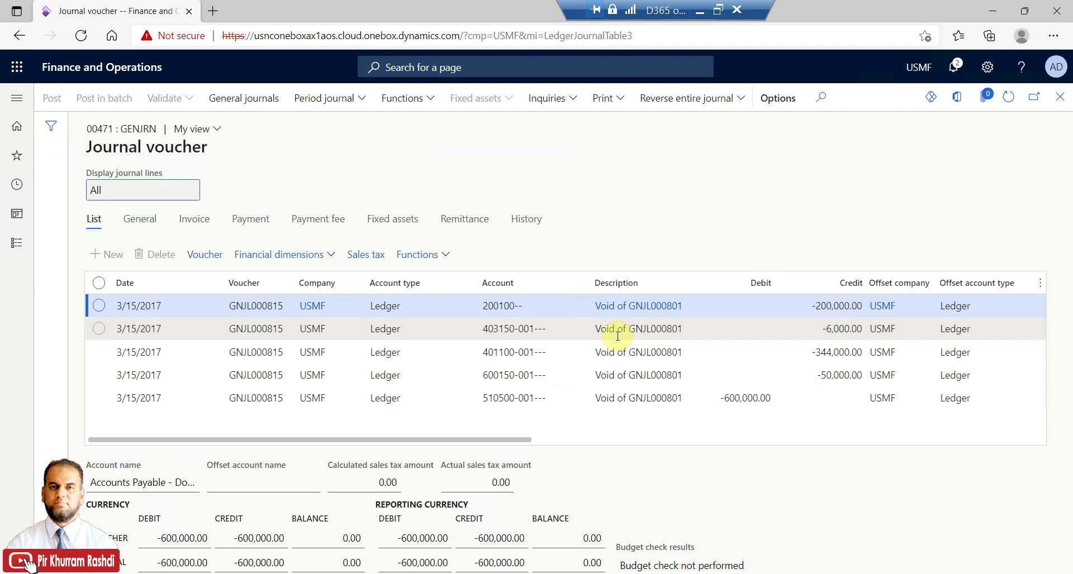
{"action": "mouse_move", "coordinate": [486, 440]}
{"action": "left_mouse_down"}
{"action": "mouse_move", "coordinate": [717, 442]}
{"action": "mouse_move", "coordinate": [249, 433]}
{"action": "left_mouse_up"}
{"action": "left_click", "coordinate": [1011, 447]}
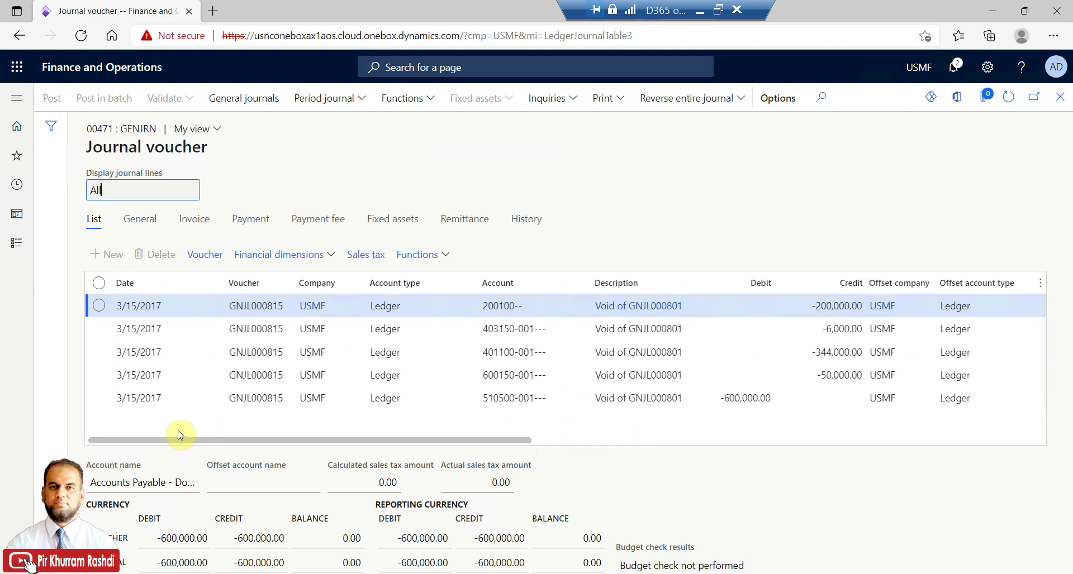
{"action": "left_click", "coordinate": [1060, 97]}
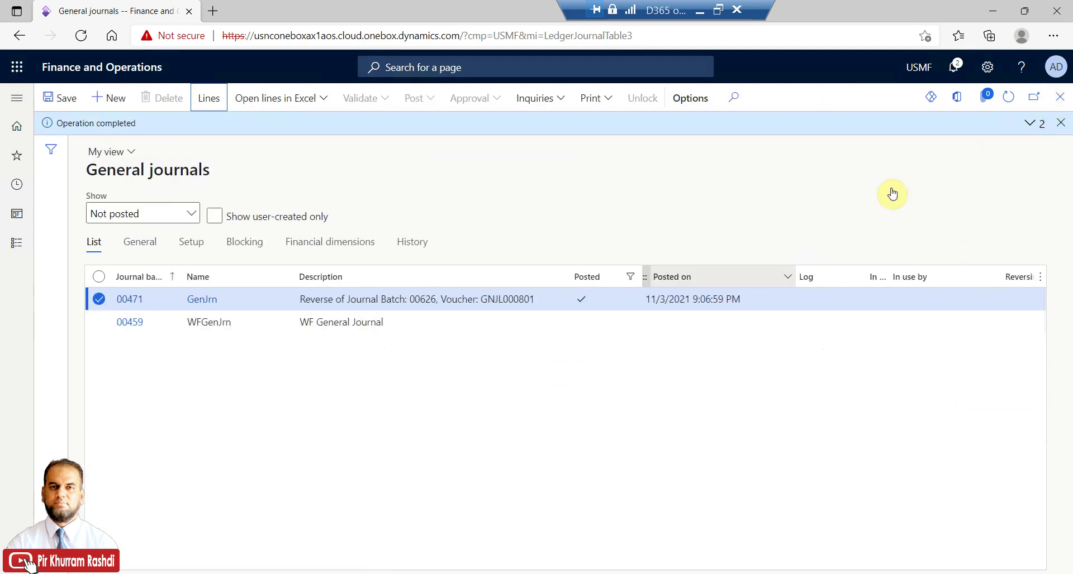
Read the one-voucher-posted message and dismiss the posting messages
{"action": "left_click", "coordinate": [1030, 125]}
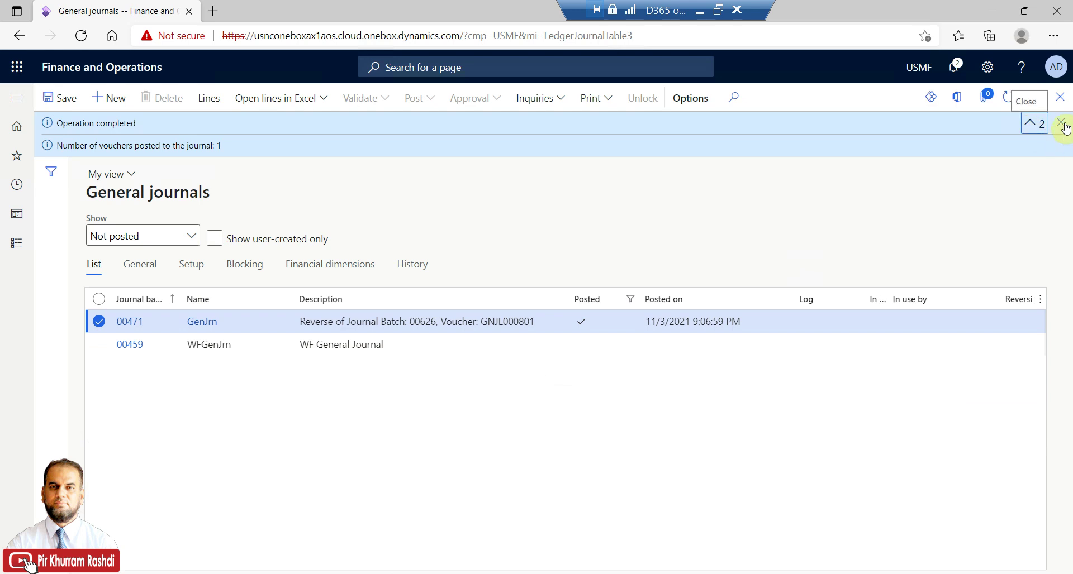
{"action": "left_click", "coordinate": [1064, 128]}
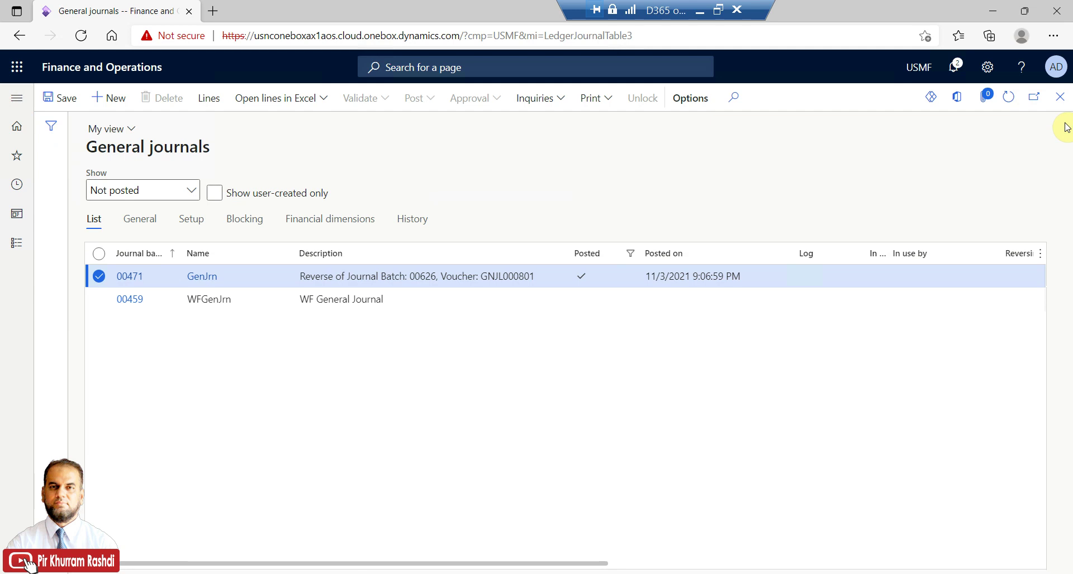